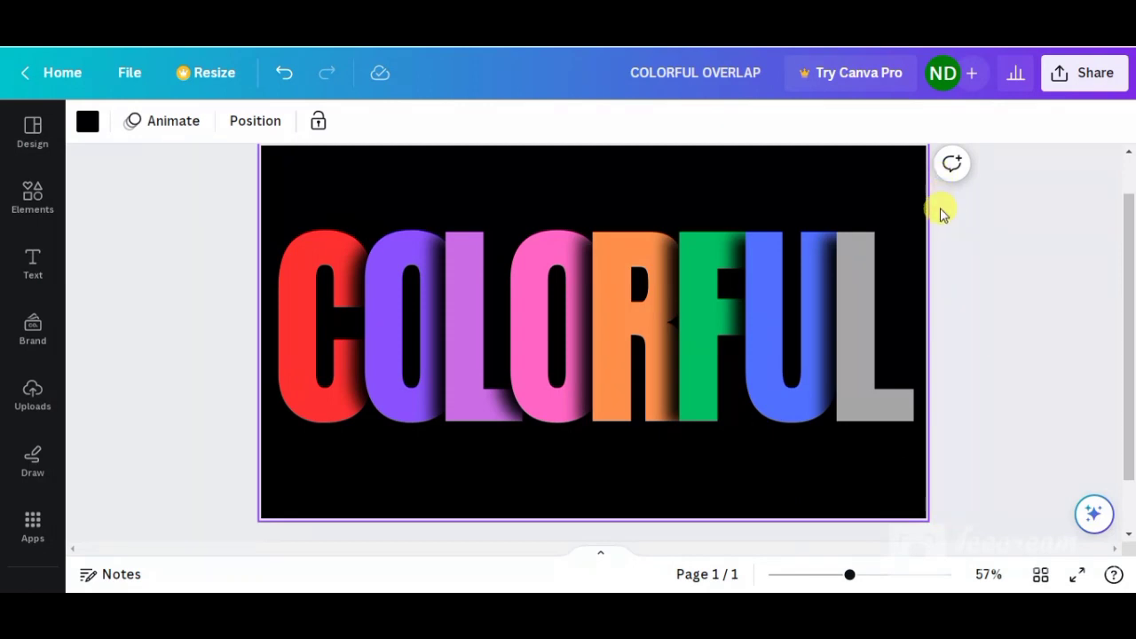
Step: Add a heading reading "C" on a new second page with a black background
click(948, 181)
drag(1132, 378, 1131, 399)
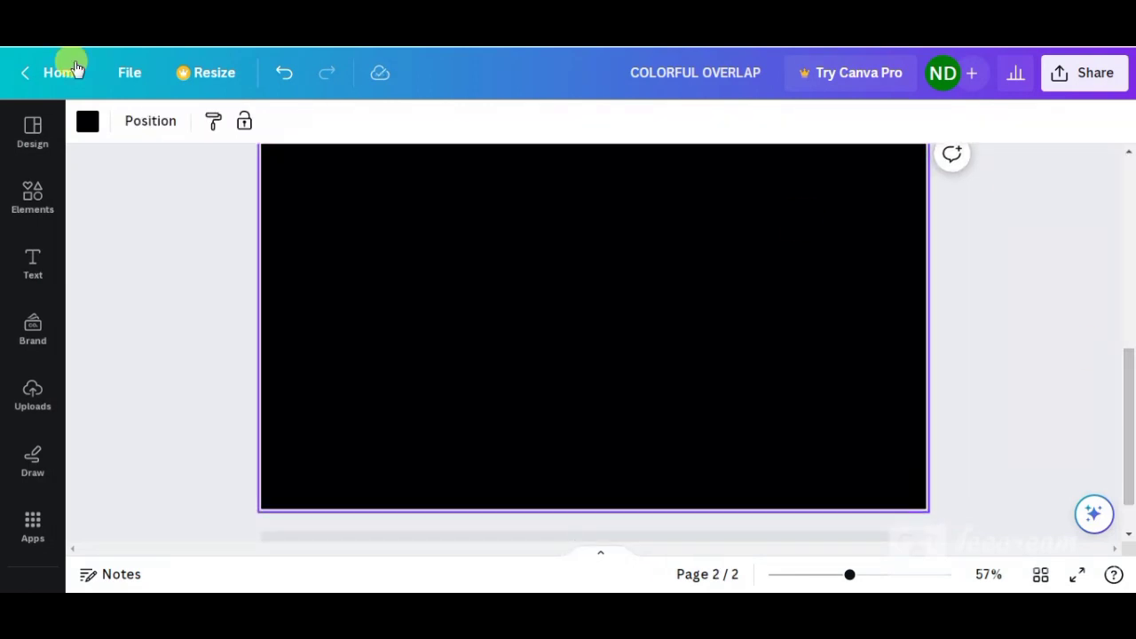
click(33, 264)
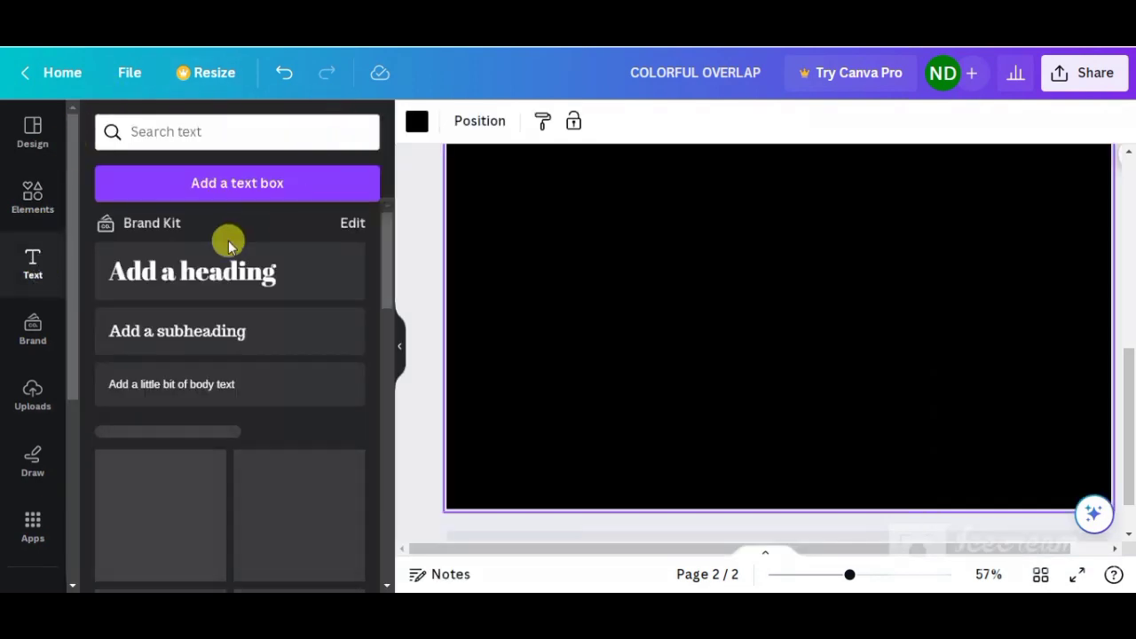
click(222, 269)
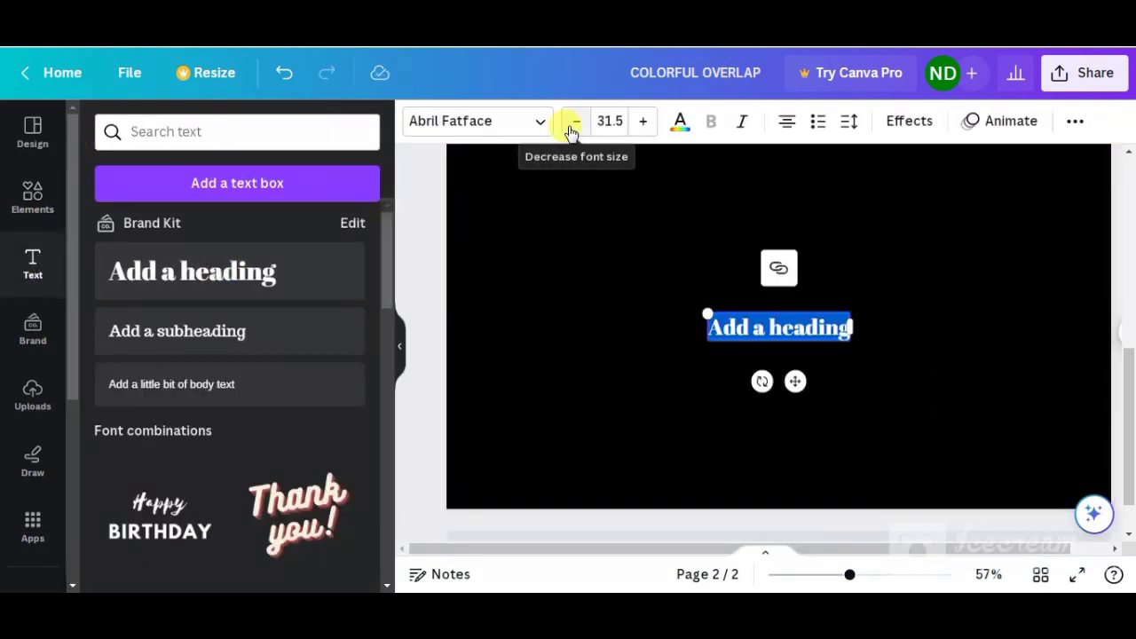
text(C)
click(714, 312)
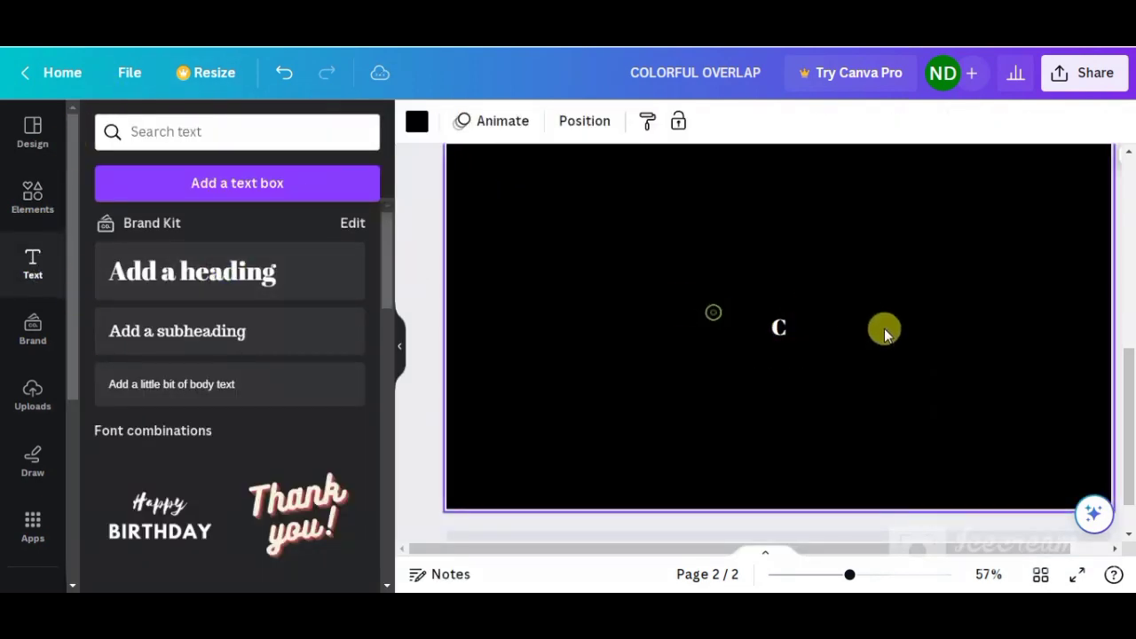
Step: Change the font of the letter C to Anton
click(795, 328)
click(476, 120)
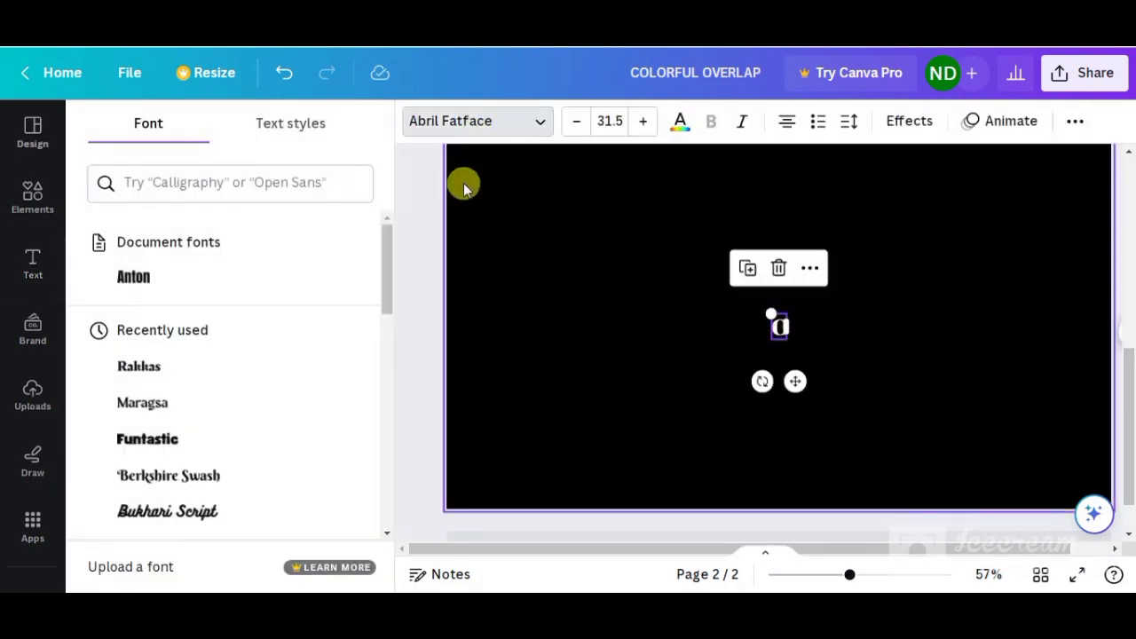
click(178, 312)
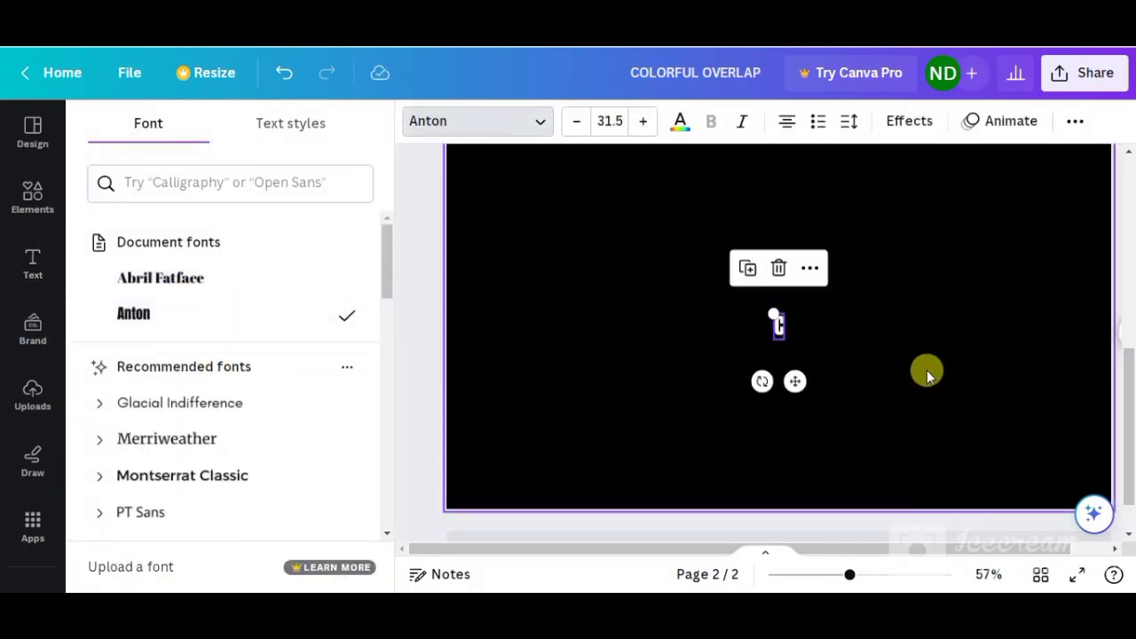
Step: Enlarge the C to font size 316 and place it at the left end of the page, vertically near the middle
drag(774, 315, 740, 233)
drag(853, 577, 847, 578)
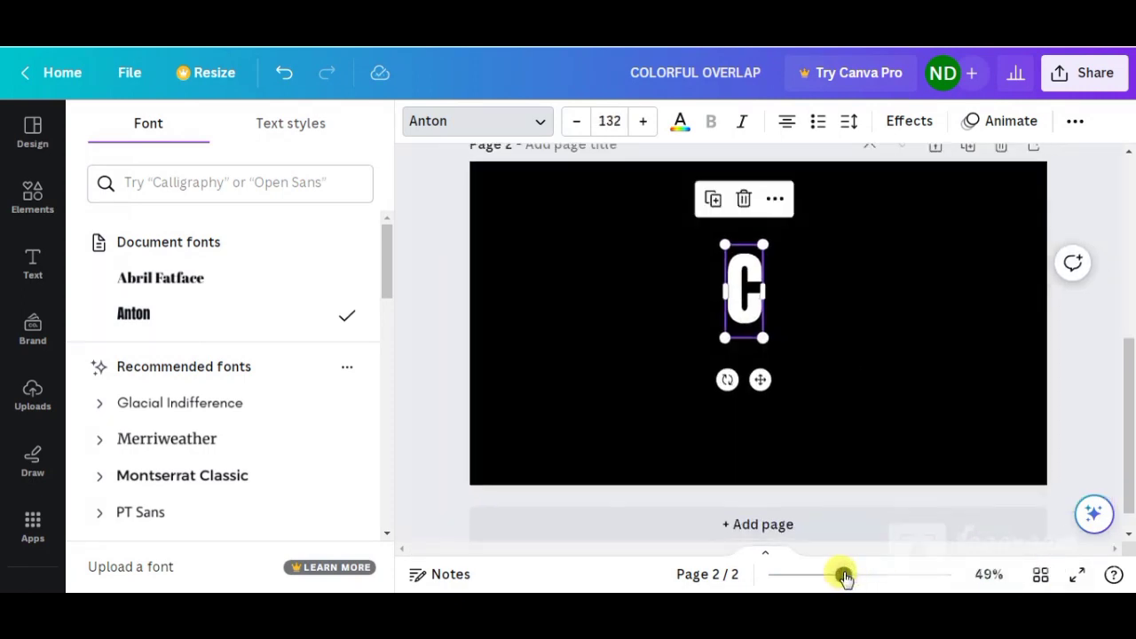
drag(744, 302, 521, 261)
drag(548, 318, 601, 446)
drag(545, 358, 515, 333)
click(751, 258)
Step: Color the letter C red
click(529, 326)
click(680, 123)
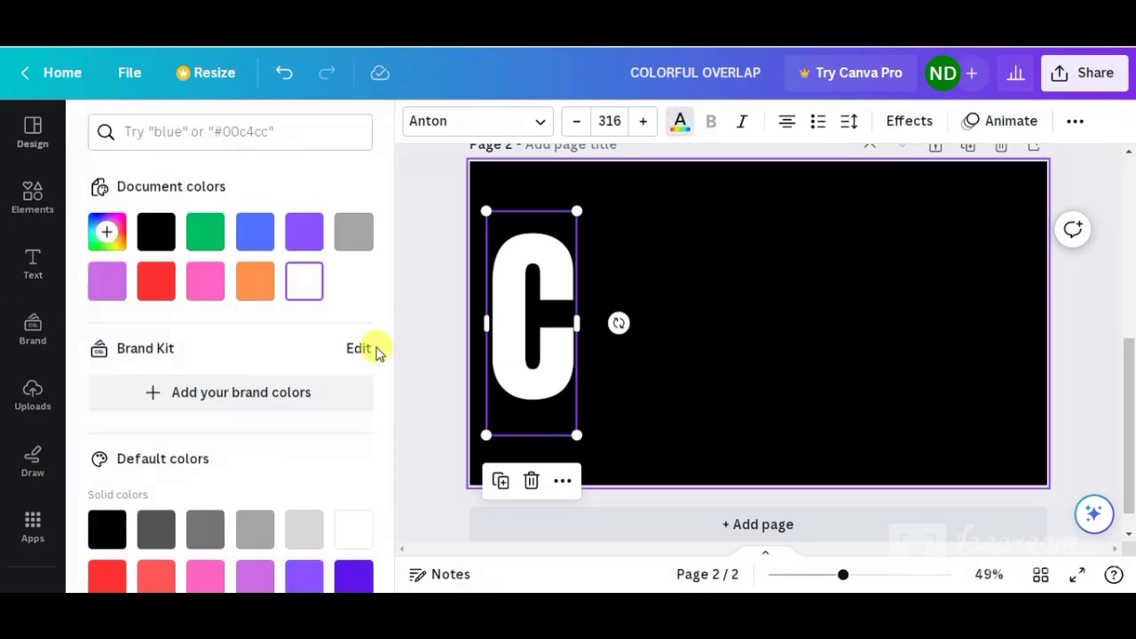
click(156, 282)
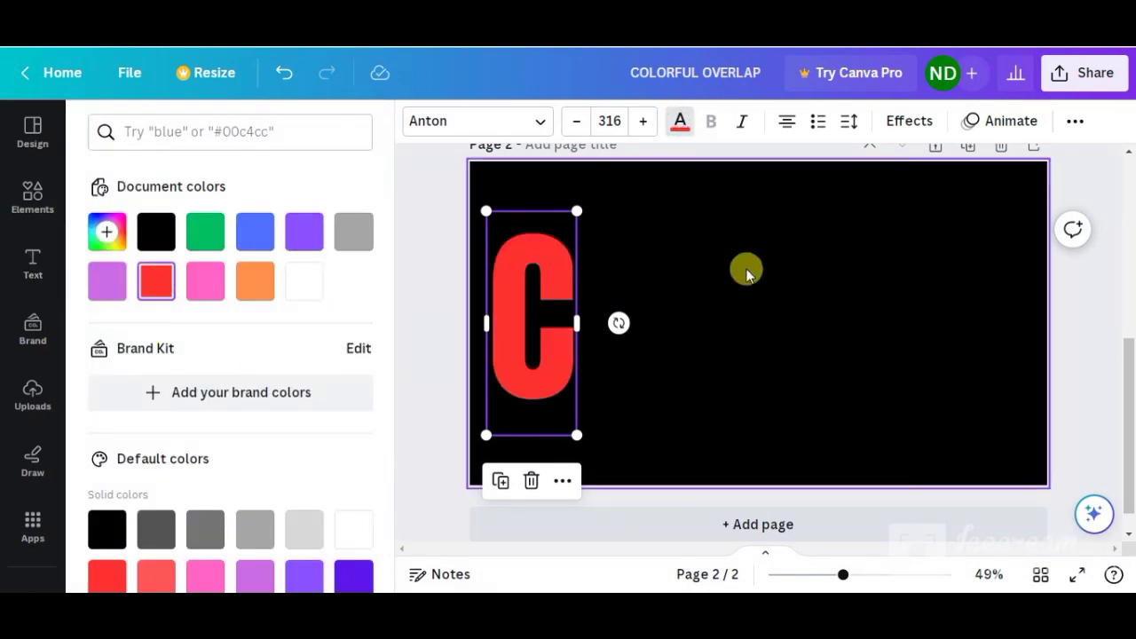
click(746, 266)
Step: Duplicate the red C, place the copy overlapping its right side at the same height, and color the copy light purple
click(500, 356)
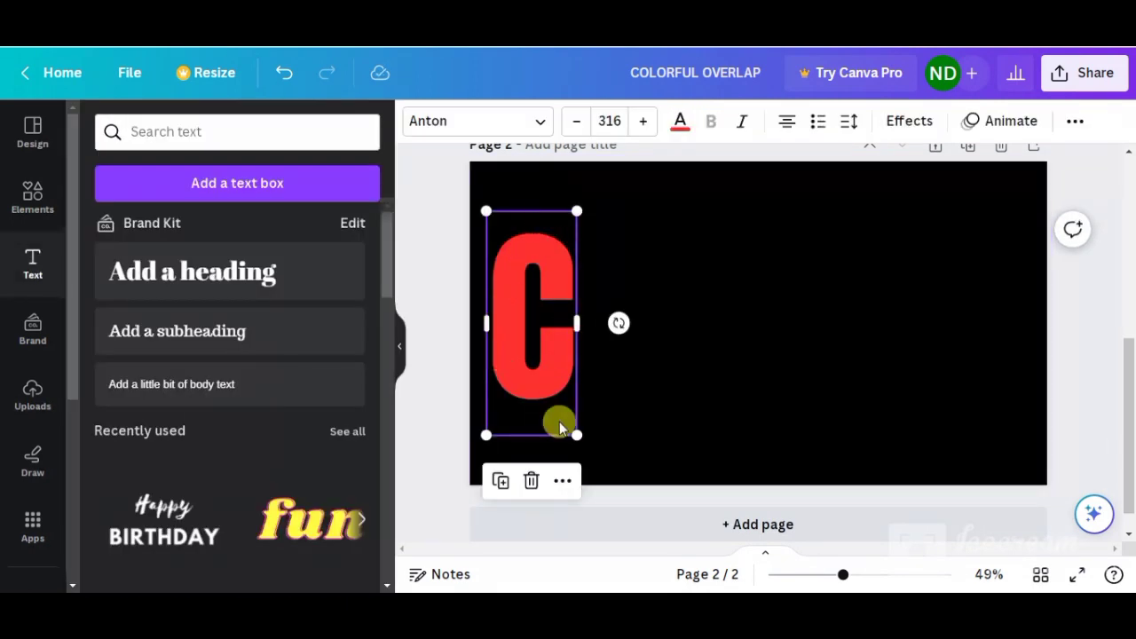
click(501, 480)
drag(554, 363, 605, 349)
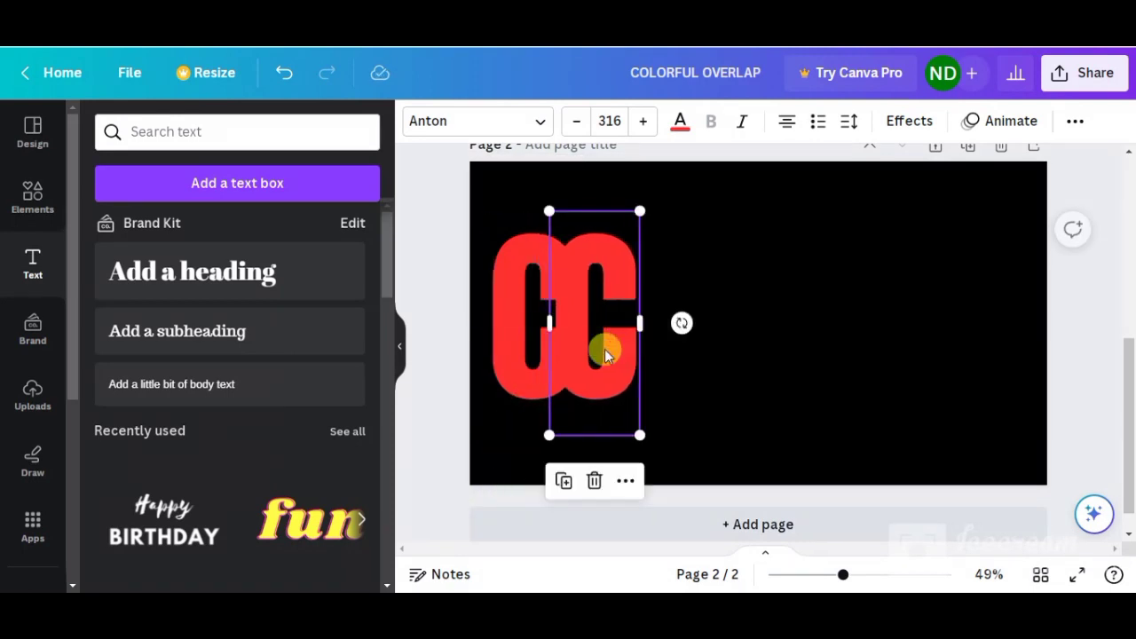
click(681, 122)
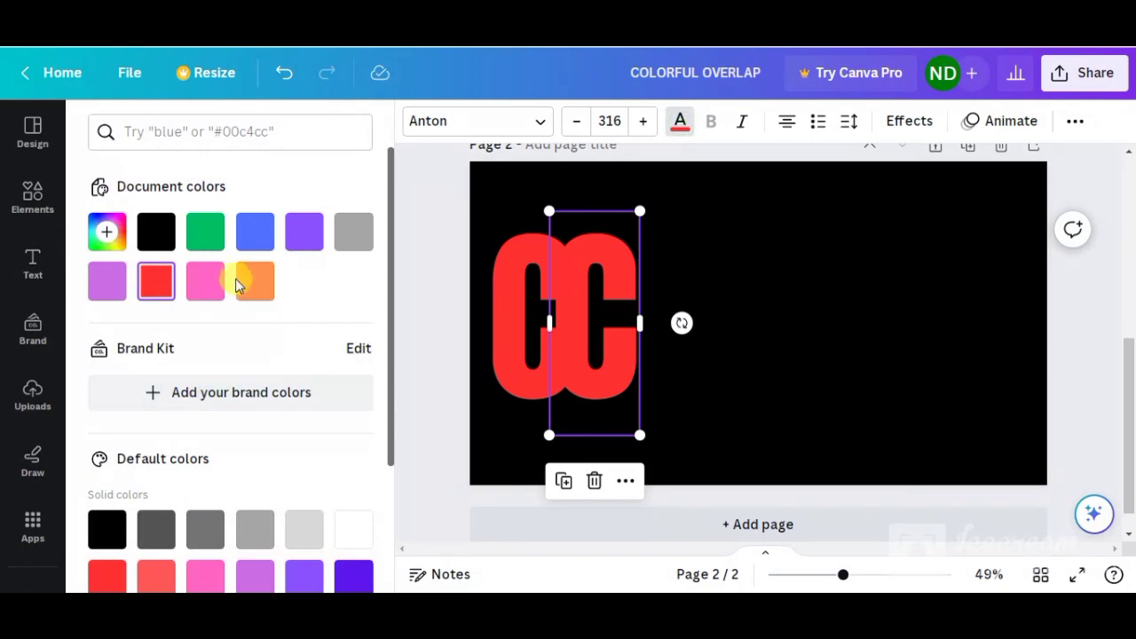
click(108, 282)
click(661, 293)
Step: Replace the light purple letter with "O"
click(593, 342)
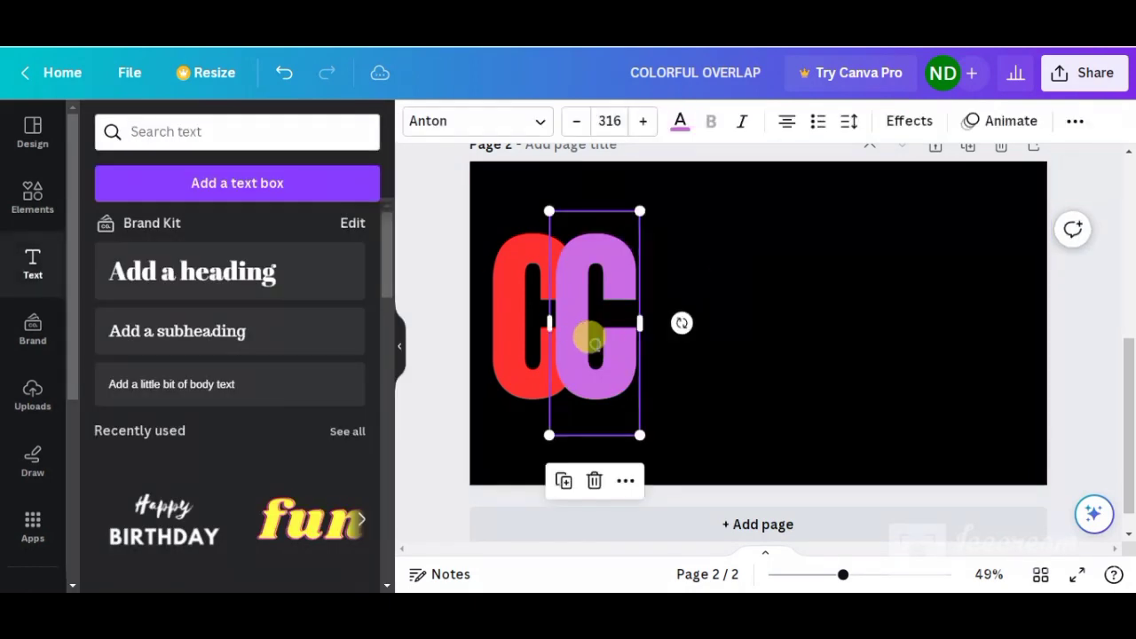
click(596, 344)
text(O)
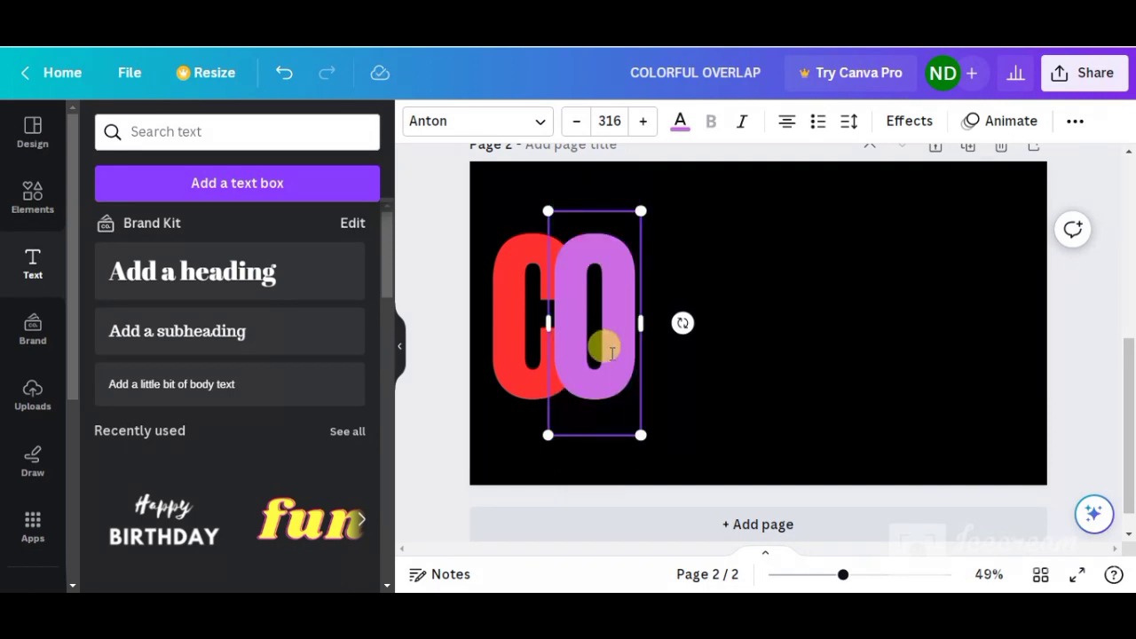
Step: Apply a black Shadow effect to the O with direction 102, blur 49 and transparency 100
click(897, 122)
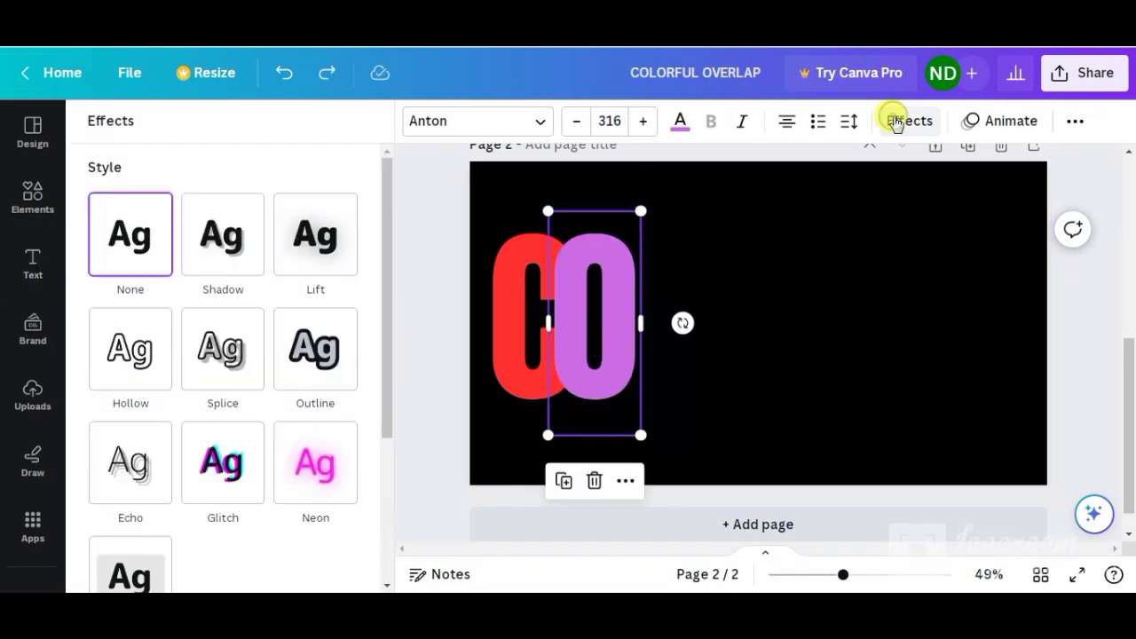
click(226, 276)
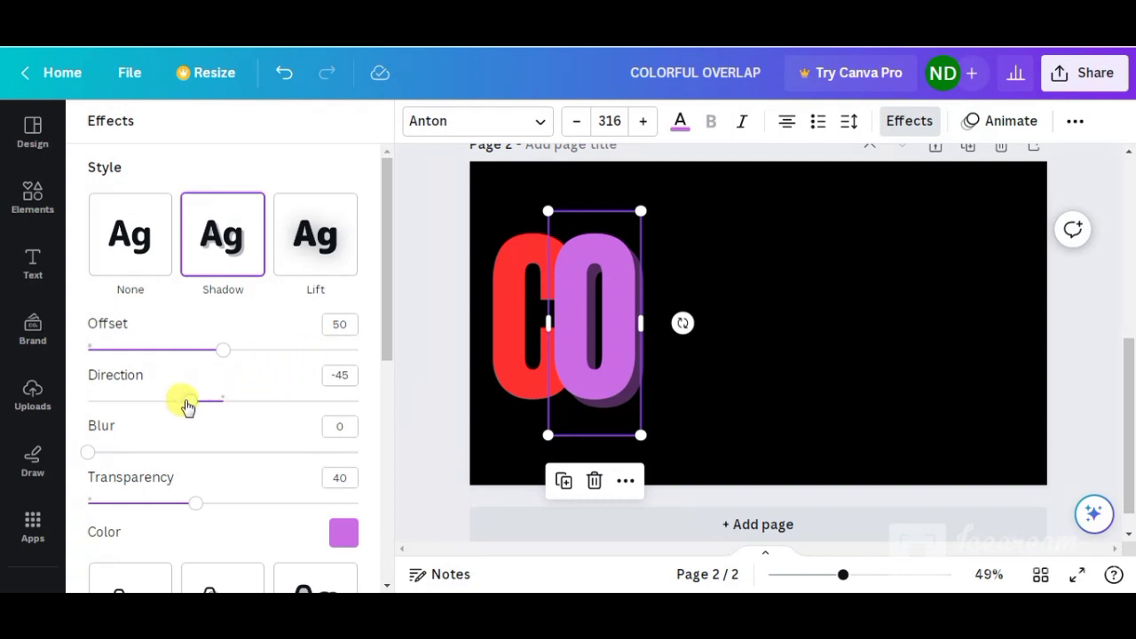
drag(186, 406, 291, 404)
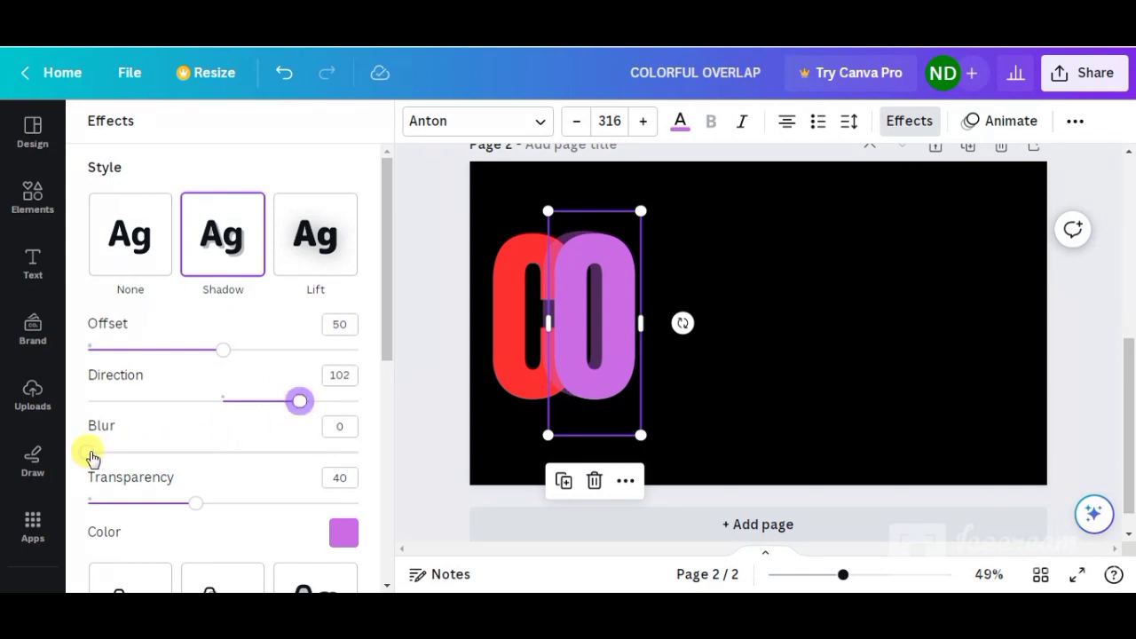
drag(88, 454, 216, 453)
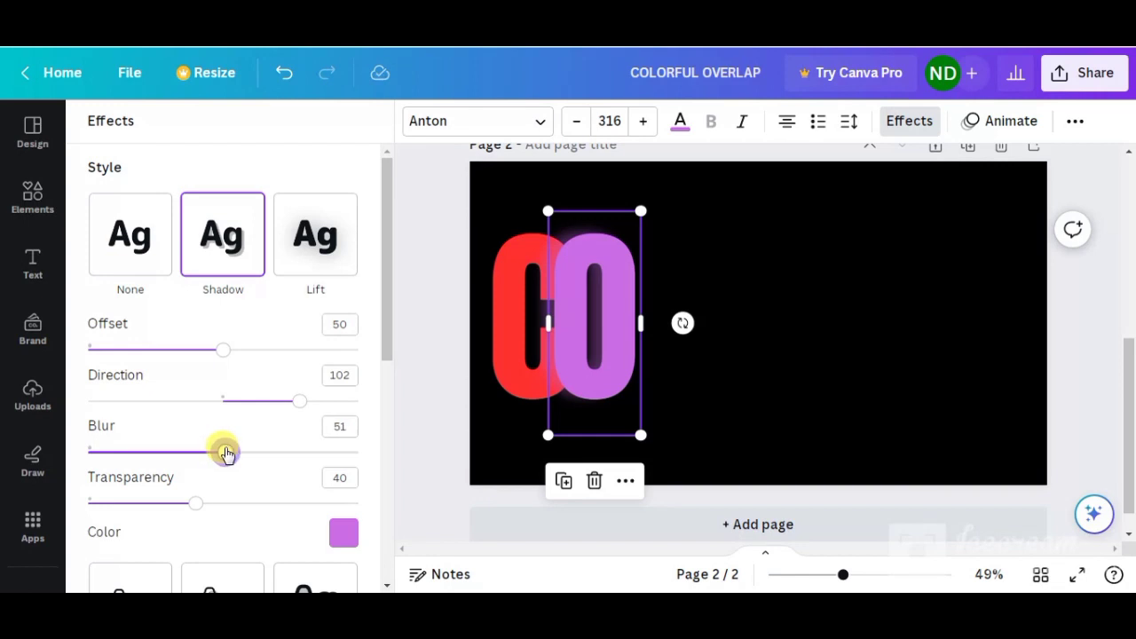
drag(200, 510, 239, 510)
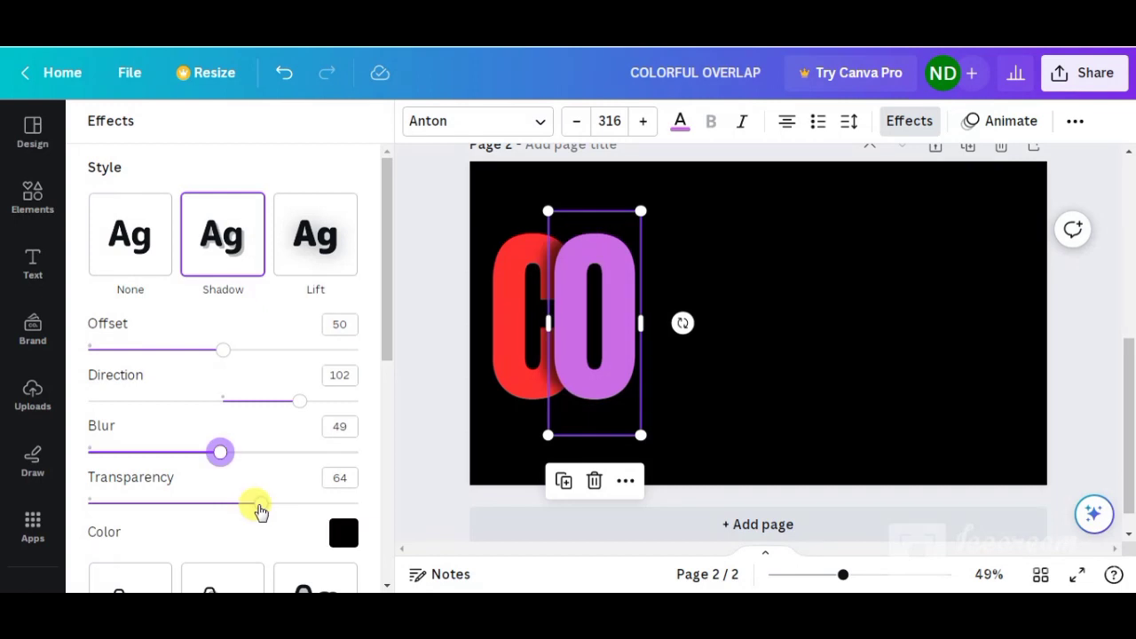
drag(256, 507, 427, 505)
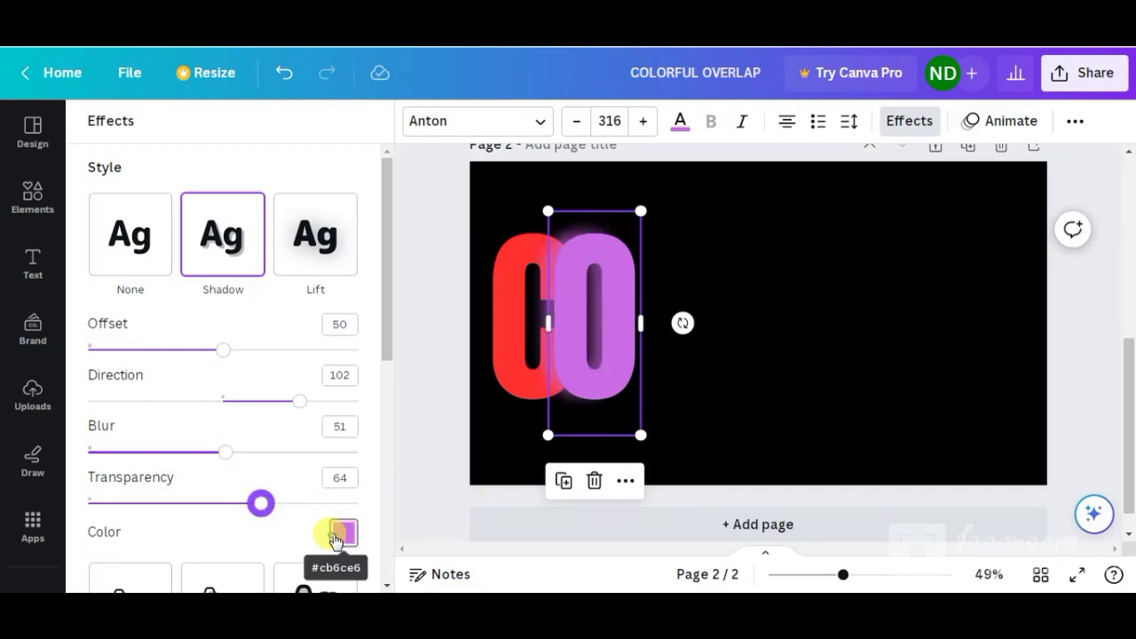
click(342, 533)
click(149, 372)
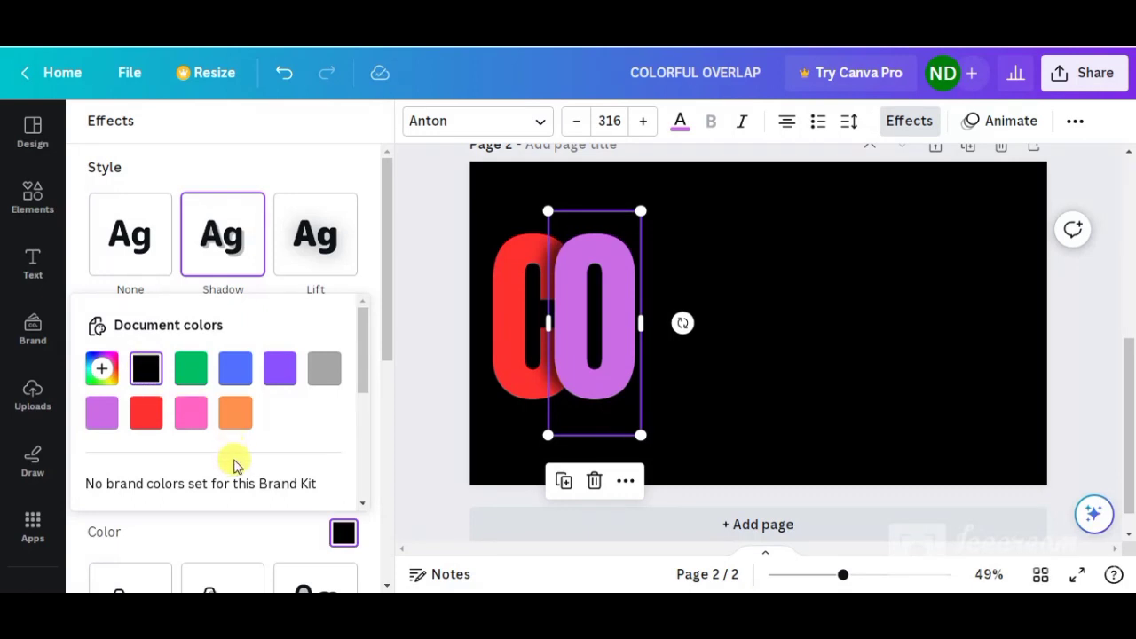
click(299, 157)
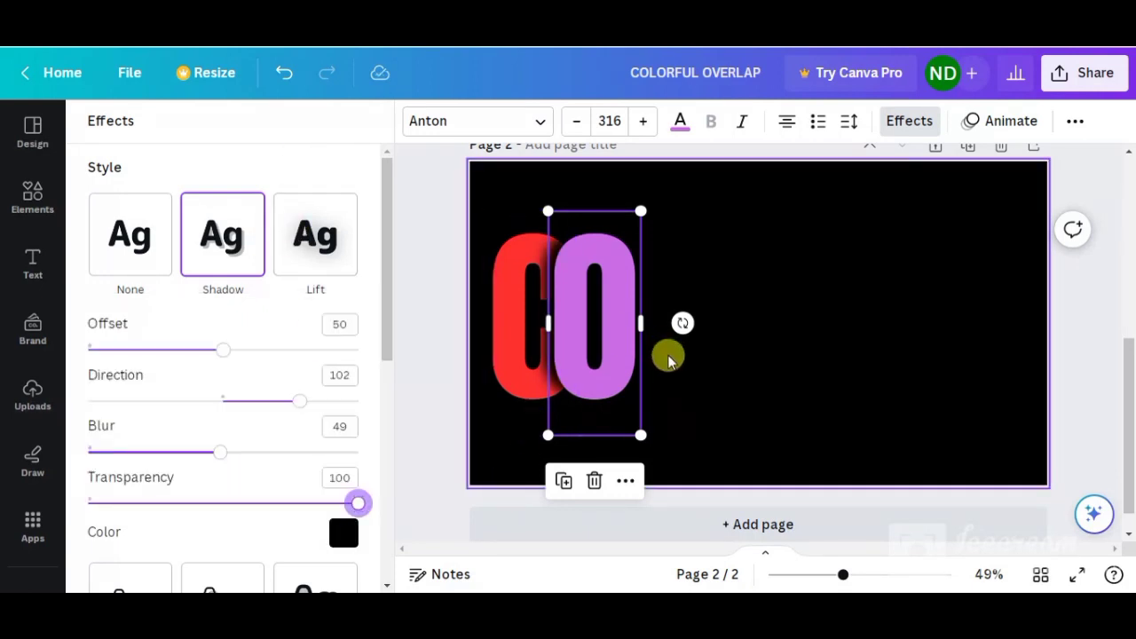
Step: Move the O slightly to the right so that only its shadow and edge overlap the C
click(769, 355)
click(630, 332)
drag(616, 325, 643, 337)
click(755, 355)
Step: Duplicate the light purple O, change the copy to "L", and place it slightly overlapping the right edge of the O
click(649, 334)
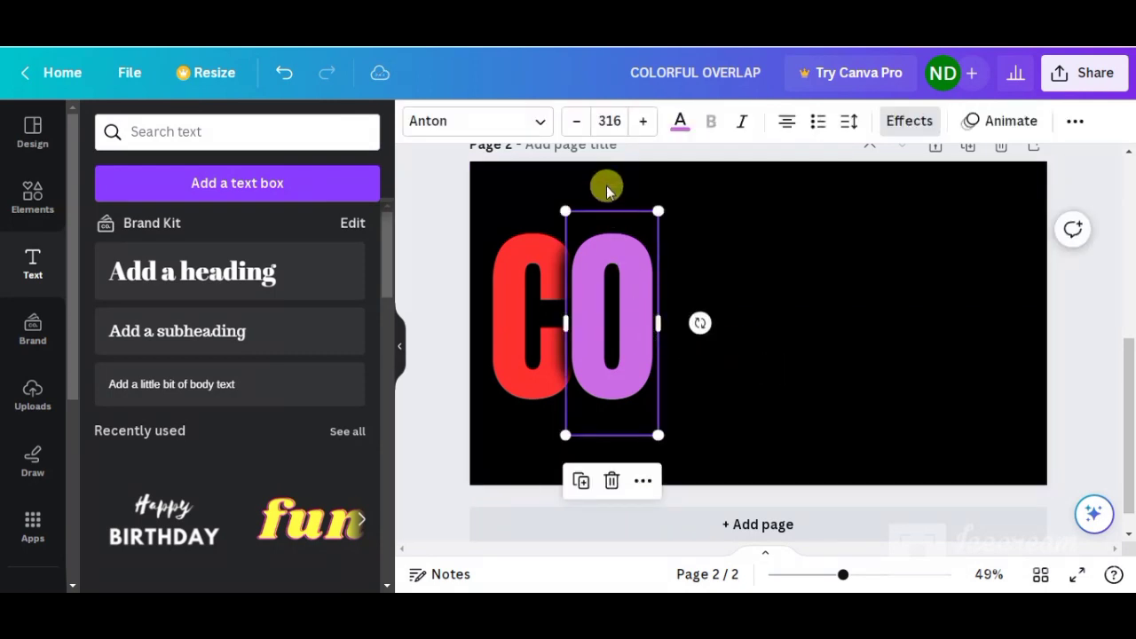
click(581, 481)
drag(662, 346, 706, 347)
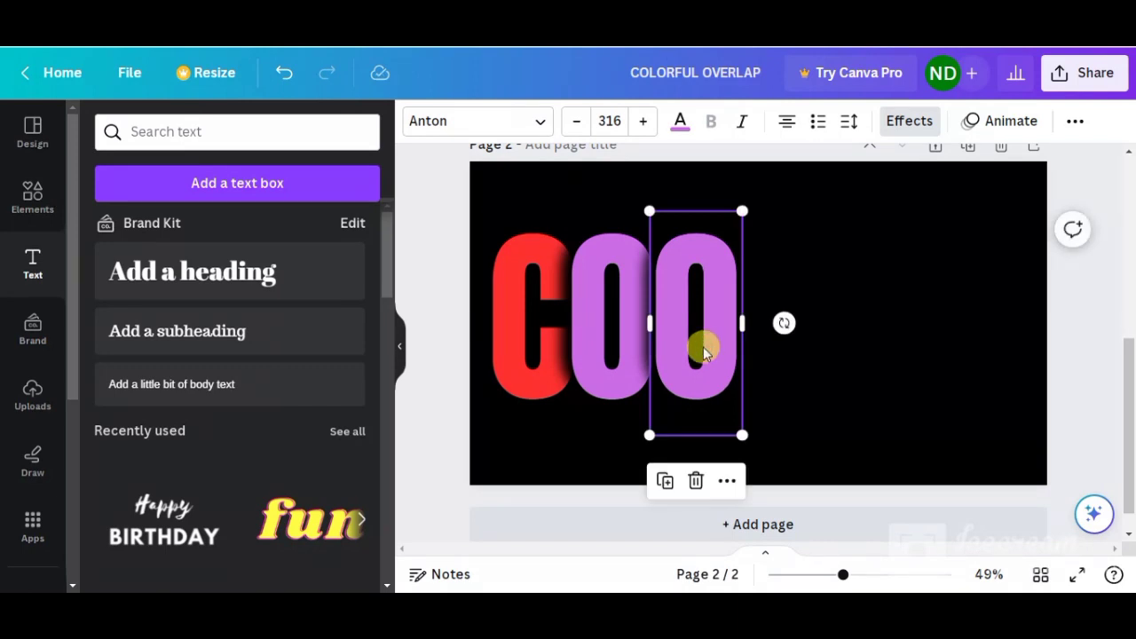
double_click(703, 352)
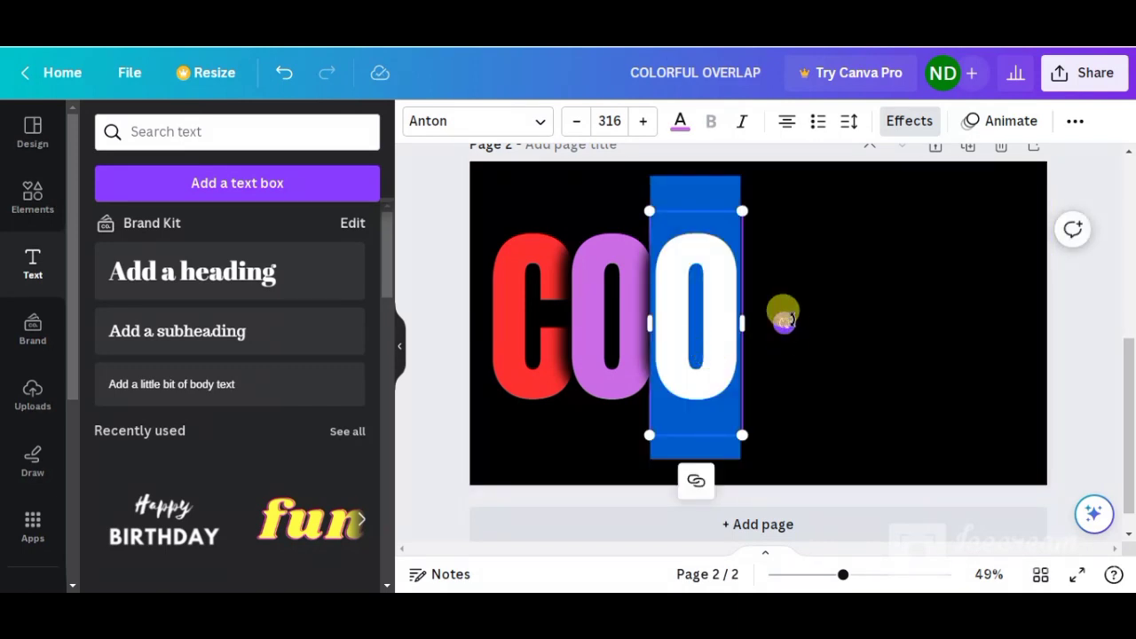
text(L)
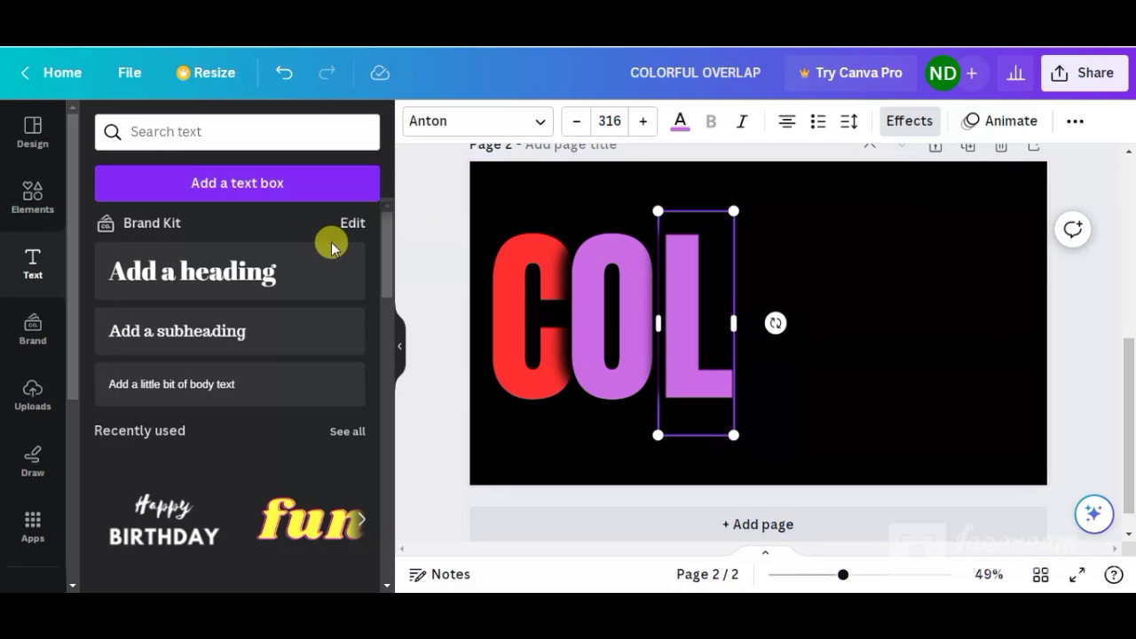
click(855, 272)
drag(690, 327, 672, 323)
click(730, 304)
Step: Color the letter L pink
click(697, 335)
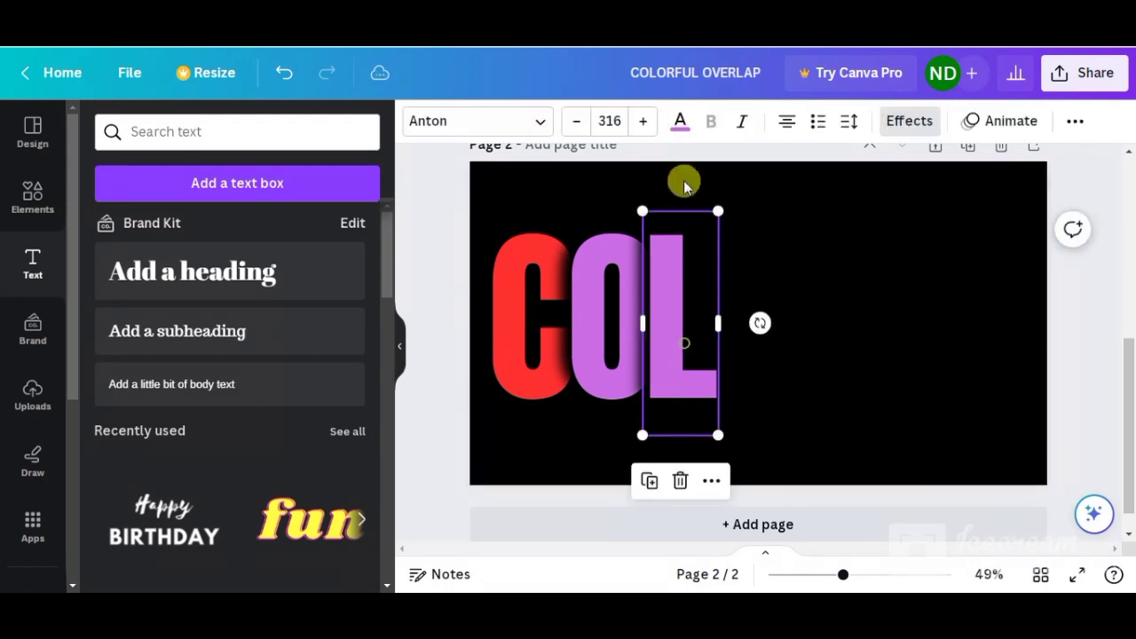
click(680, 121)
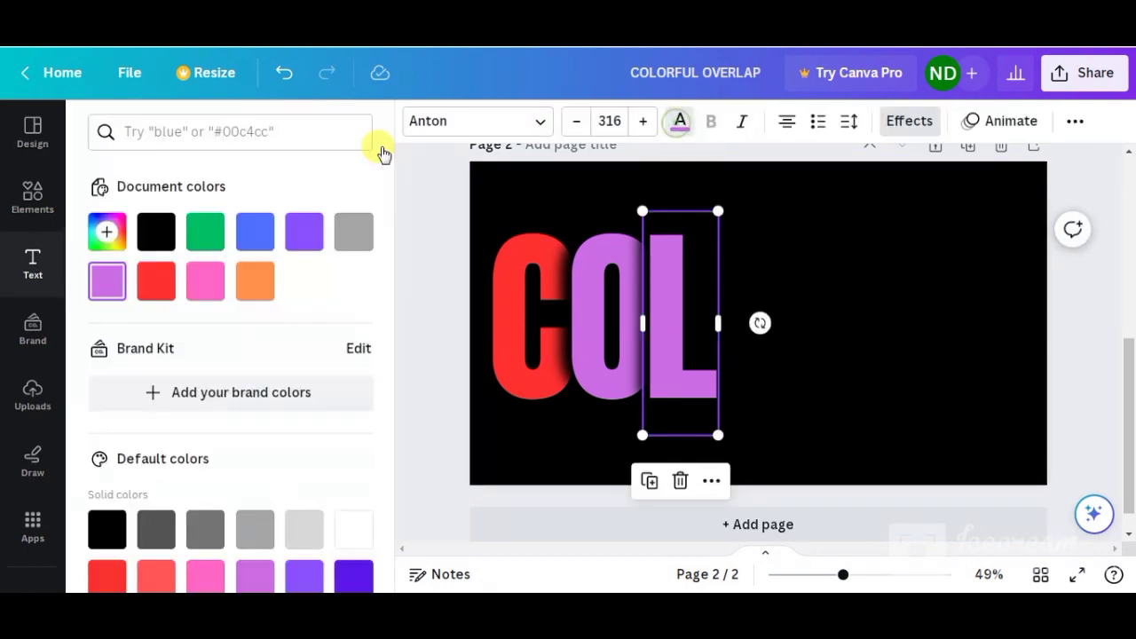
click(205, 283)
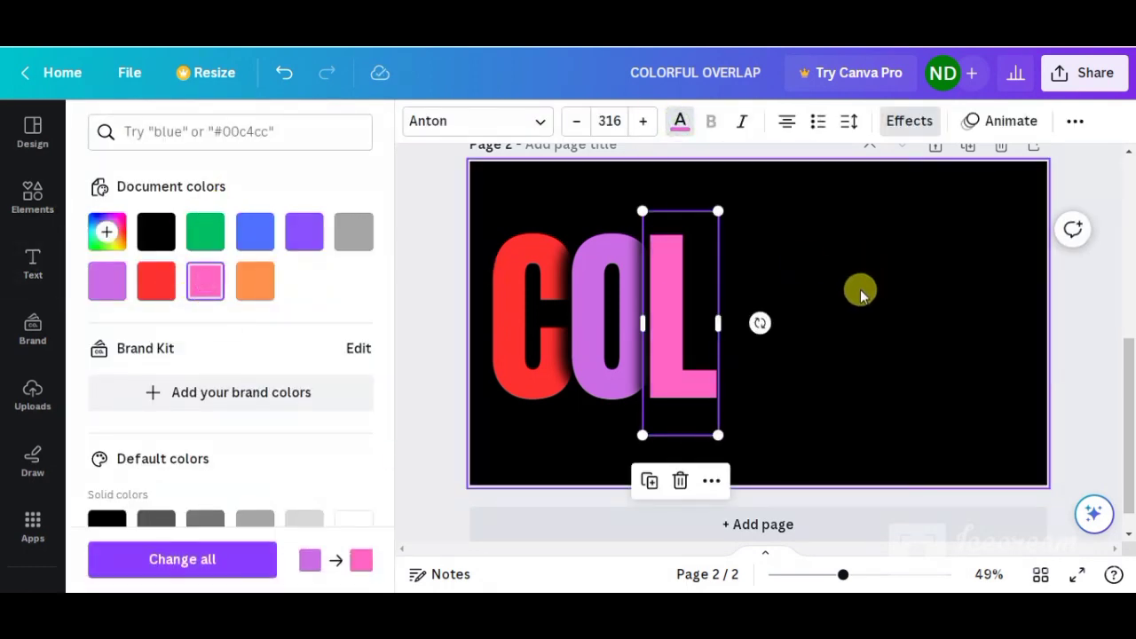
click(835, 293)
Step: Duplicate the pink L, place the copy directly to its right, and change the copy to "O"
click(673, 354)
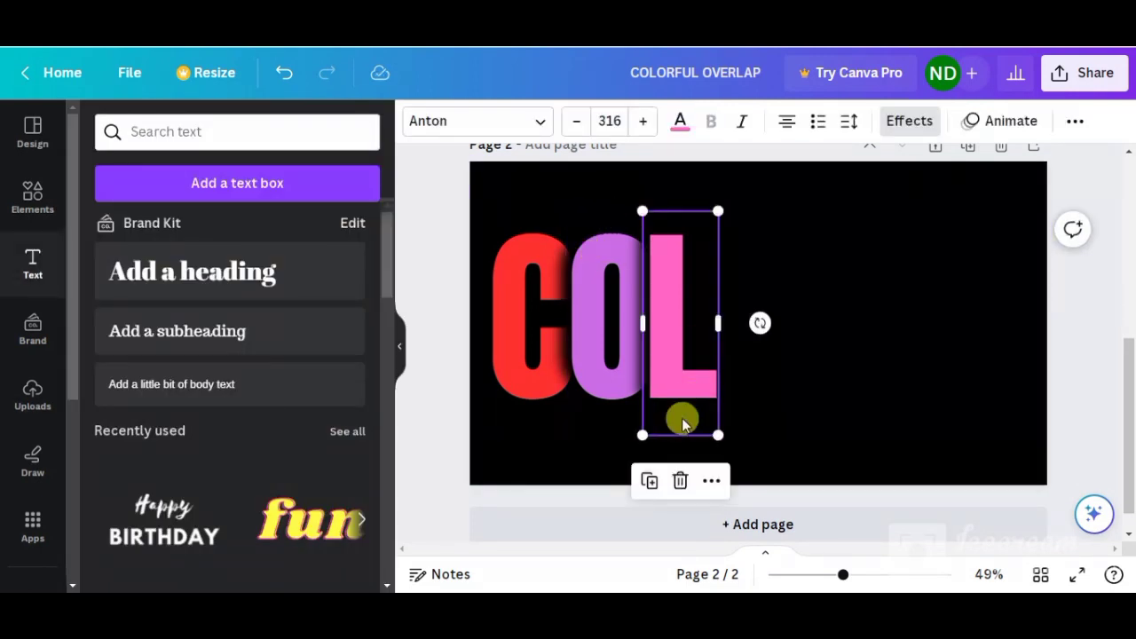
click(646, 480)
drag(705, 322, 750, 319)
double_click(754, 318)
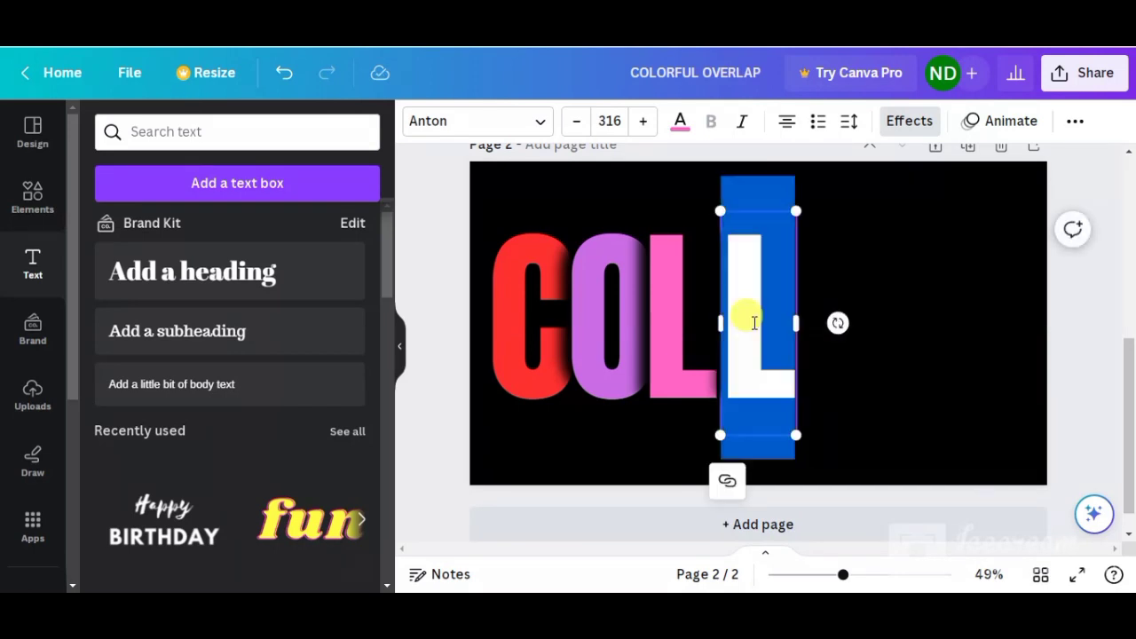
text(O)
click(812, 298)
Step: Color the second O orange
click(785, 299)
click(680, 122)
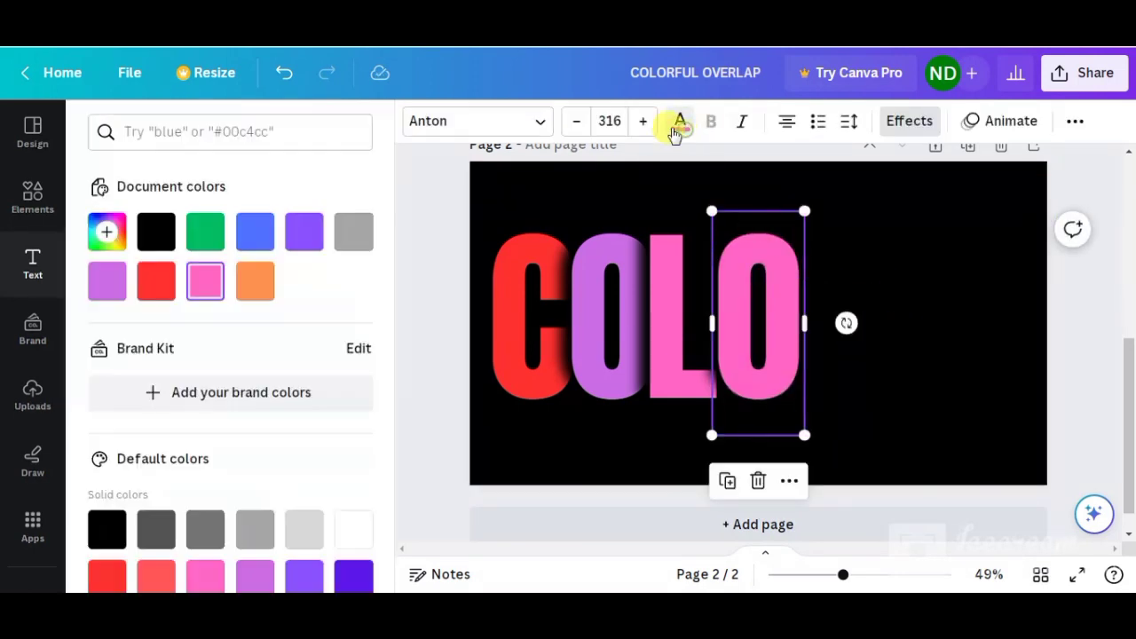
click(259, 279)
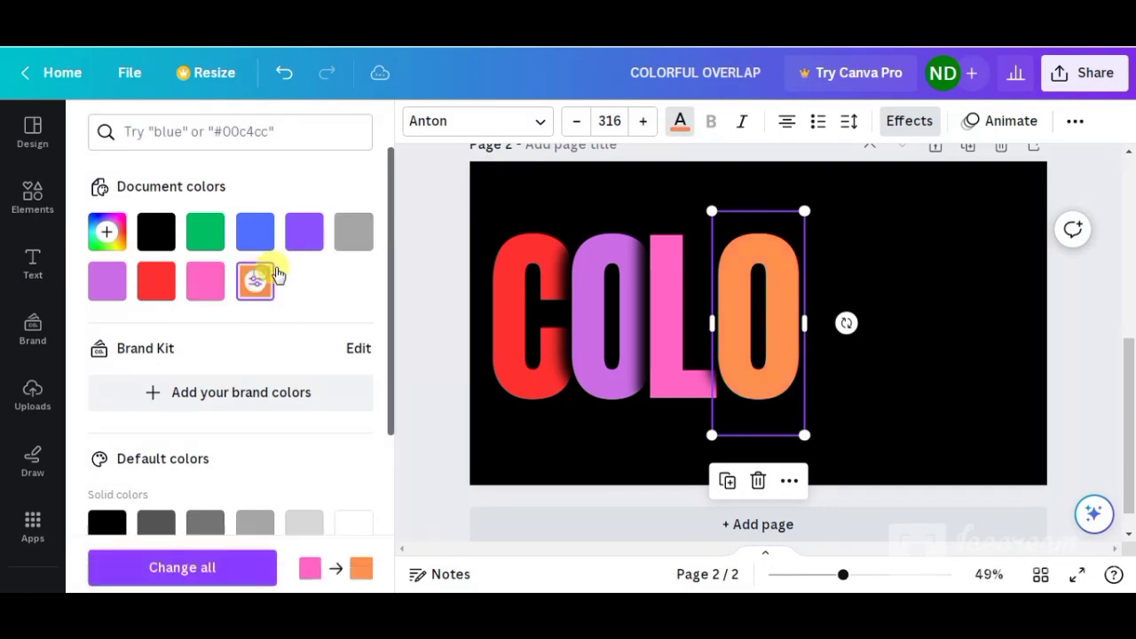
click(900, 258)
Step: Duplicate the orange O, place the copy slightly overlapping its right edge, and change the copy to "R"
click(739, 304)
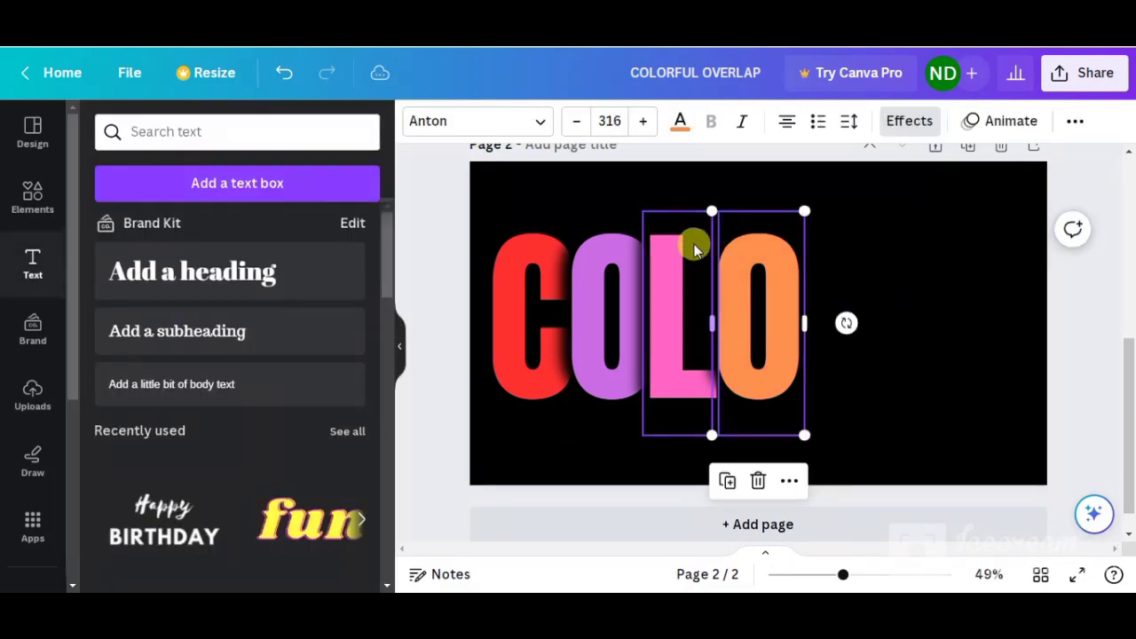
click(729, 478)
drag(792, 350, 833, 353)
double_click(831, 348)
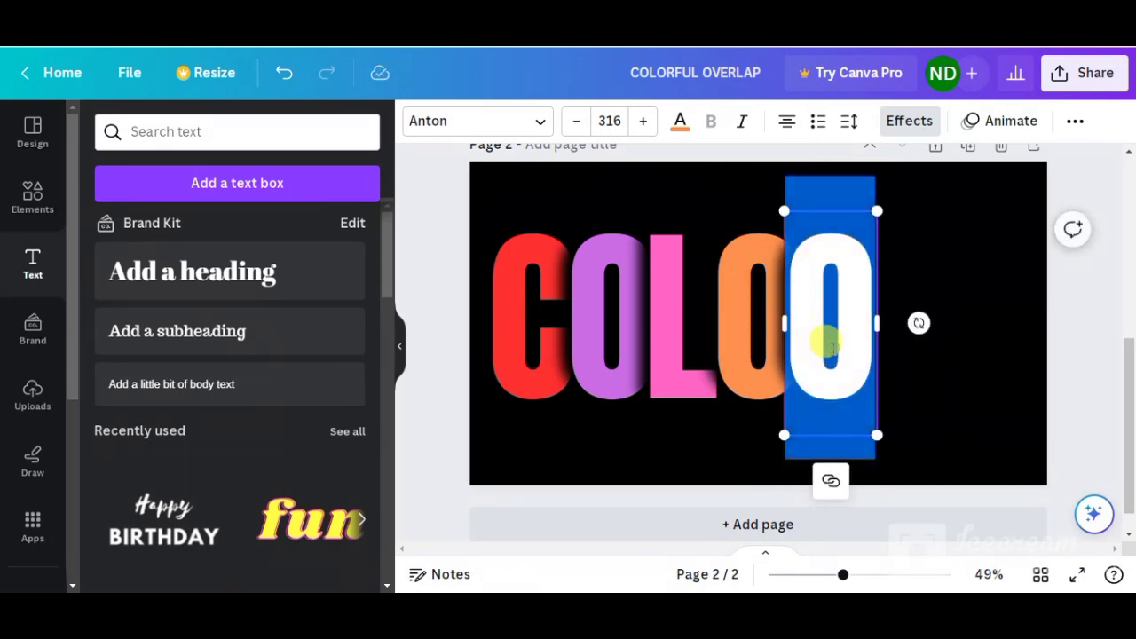
text(R)
click(954, 307)
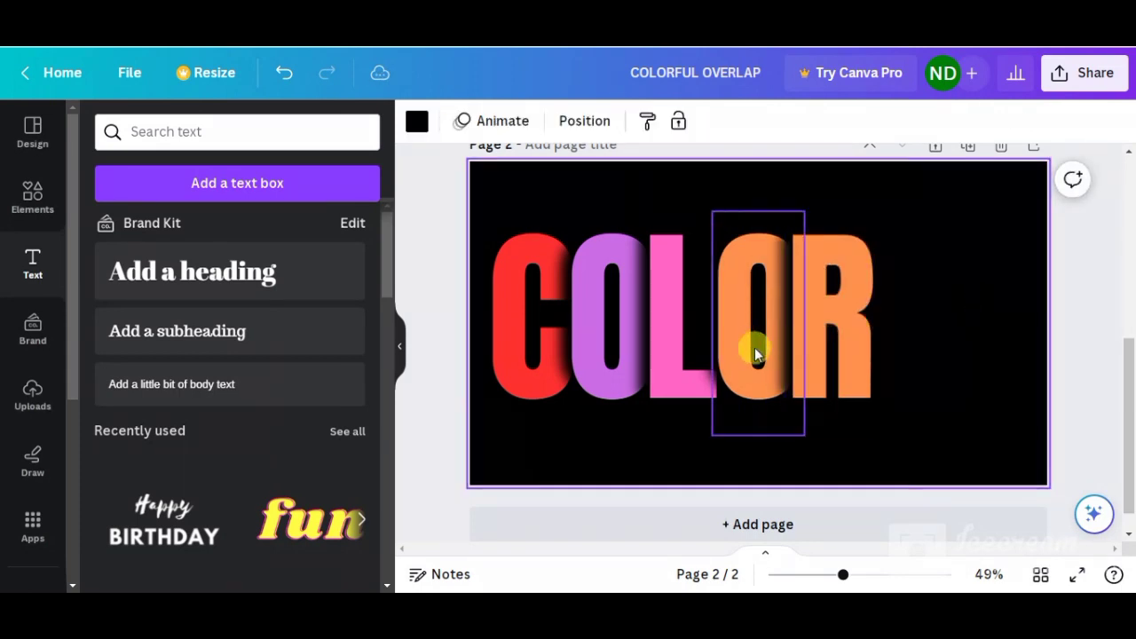
Step: Shift the orange O and the R slightly left so each overlaps the letter before it
click(751, 346)
shift+click(822, 359)
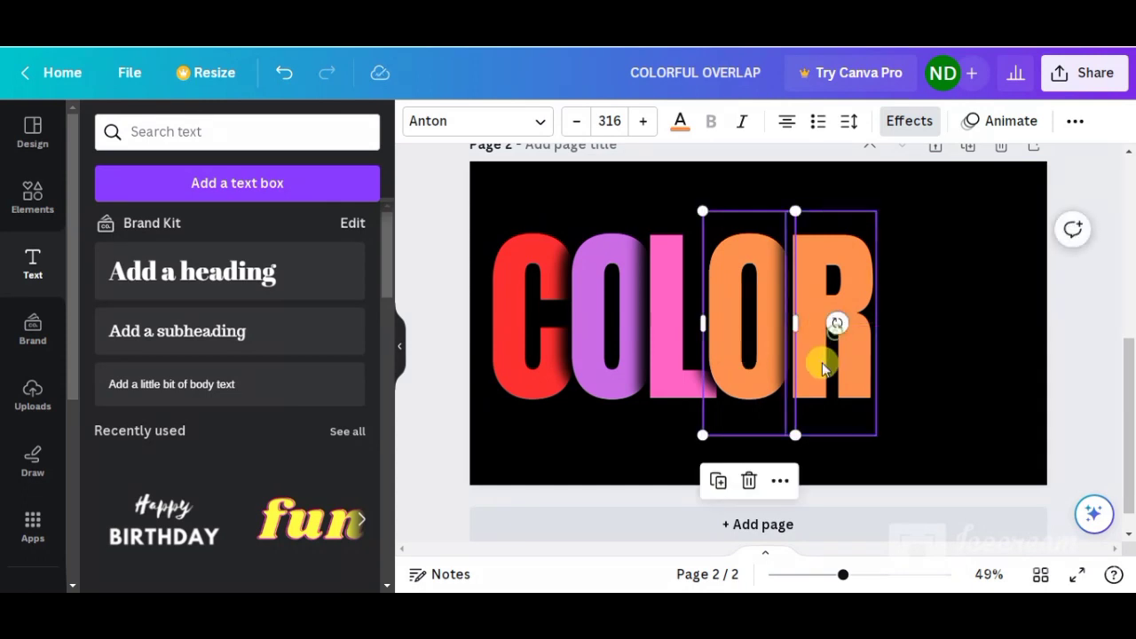
shift+click(722, 264)
Step: Color the letter R yellow
click(680, 121)
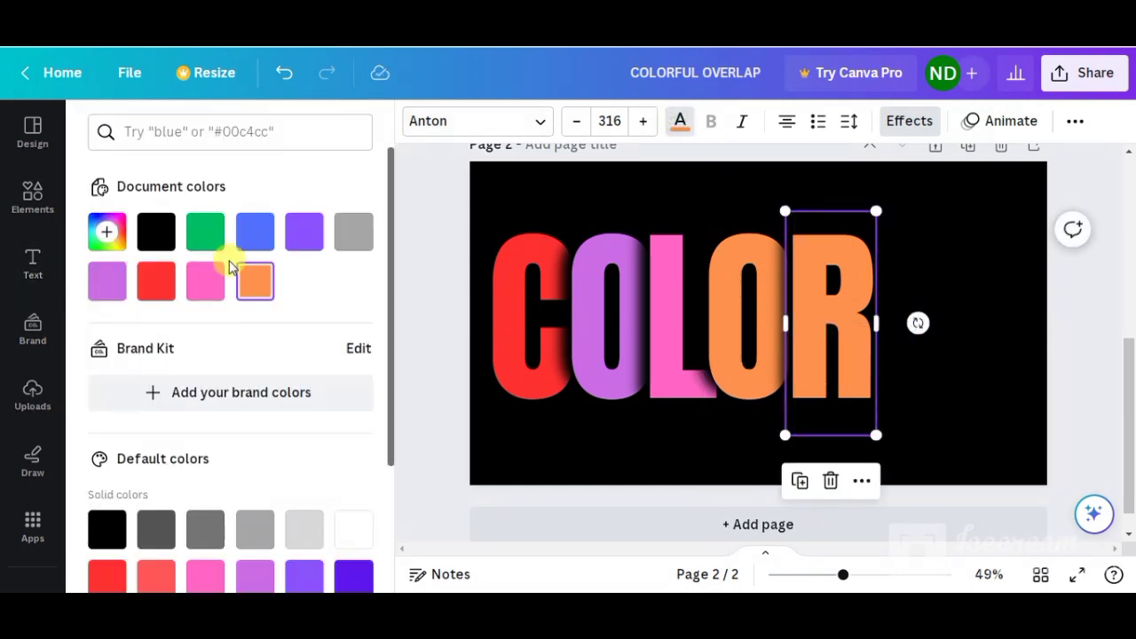
scroll(242, 409, down, 3)
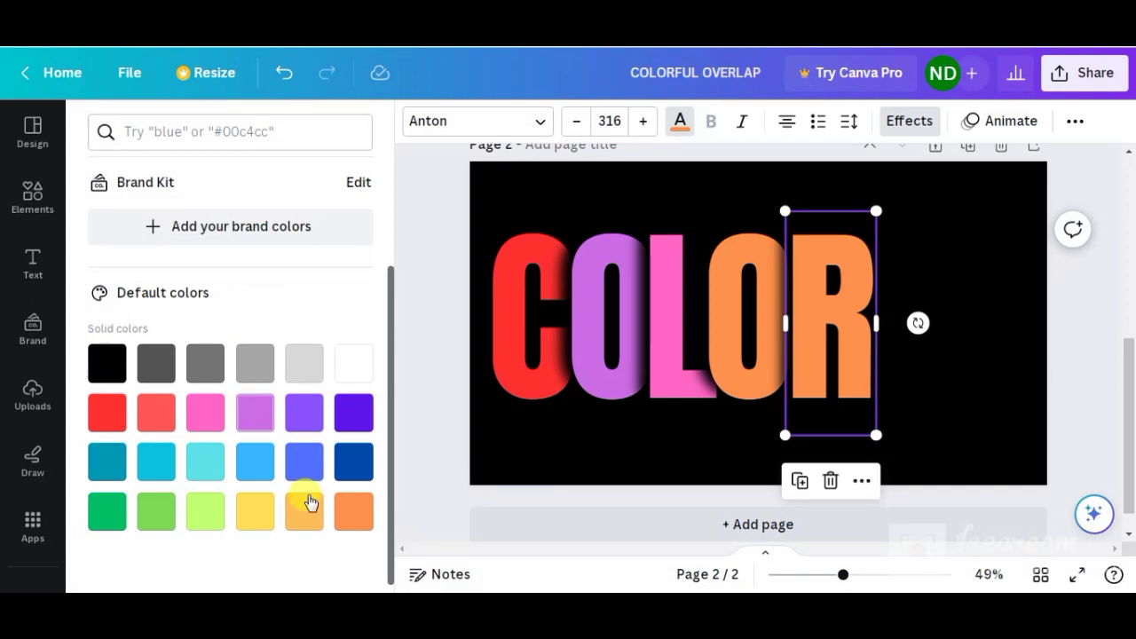
click(256, 518)
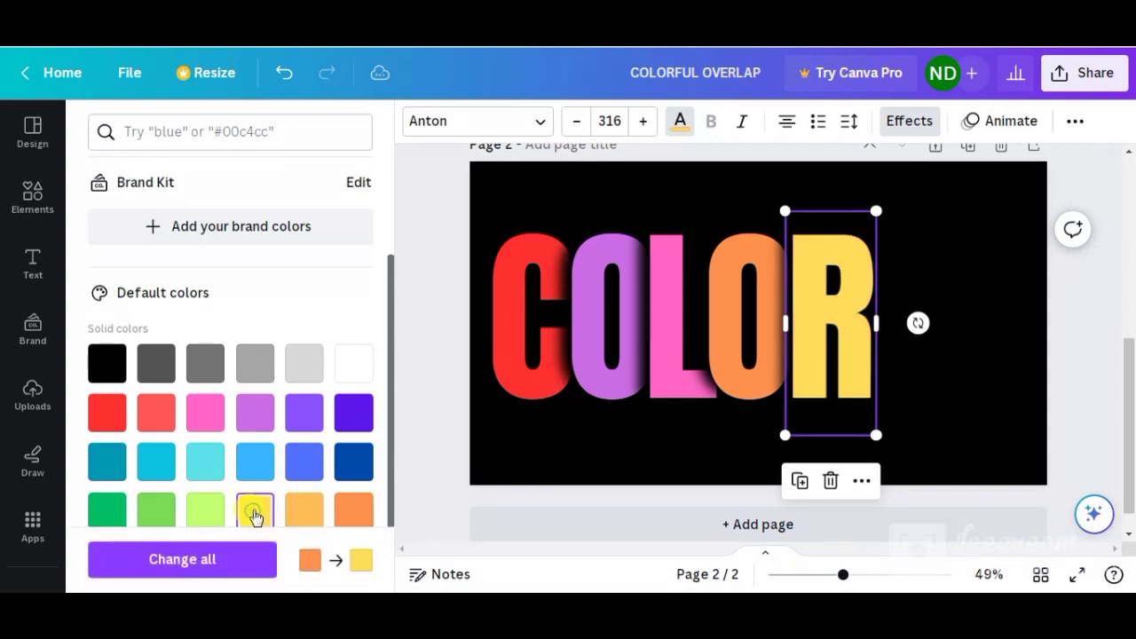
click(949, 408)
Step: Duplicate the yellow R, change the copy to "F", and place it slightly overlapping the right edge of the R
scroll(949, 404, up, 2)
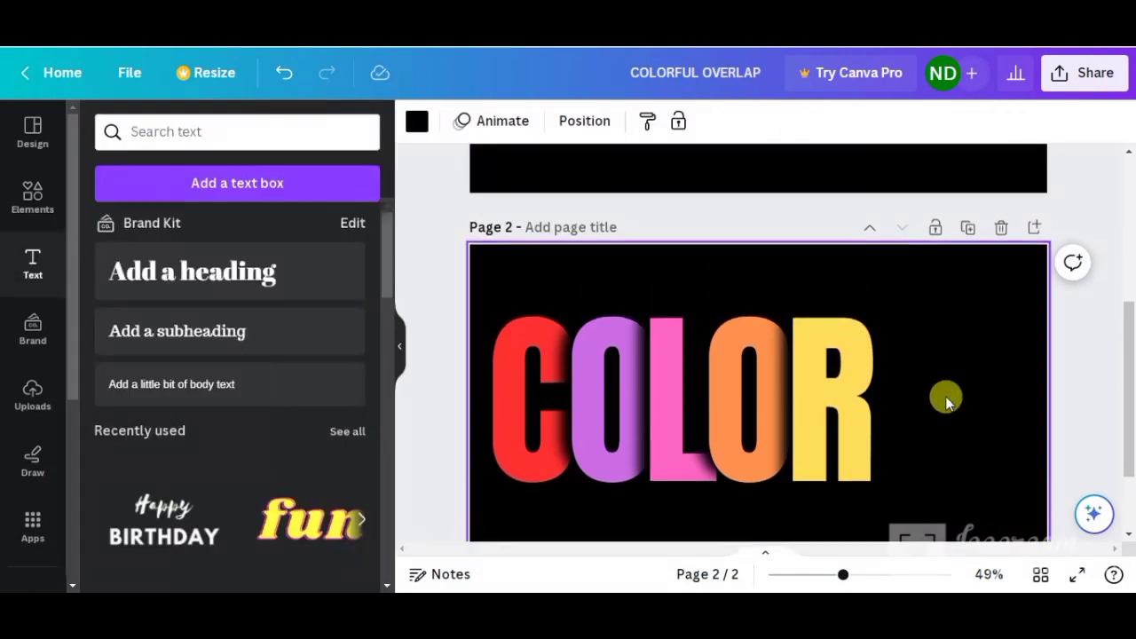
click(851, 456)
click(799, 249)
scroll(1065, 413, down, 2)
drag(830, 351, 895, 347)
double_click(895, 347)
text(F)
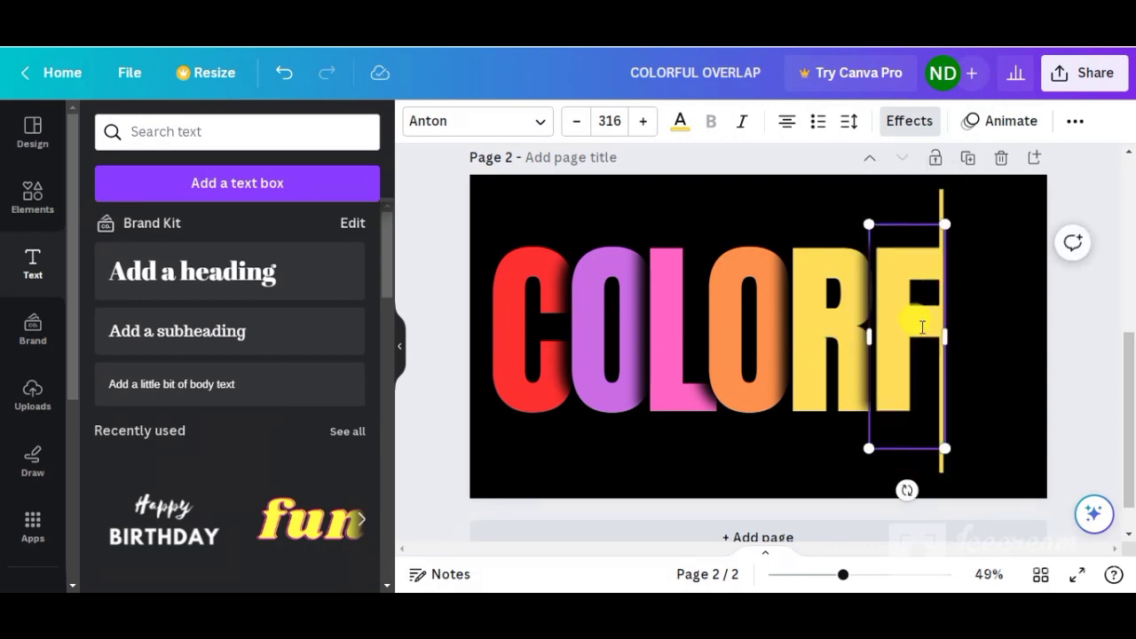
double_click(912, 330)
click(981, 312)
drag(910, 340, 903, 336)
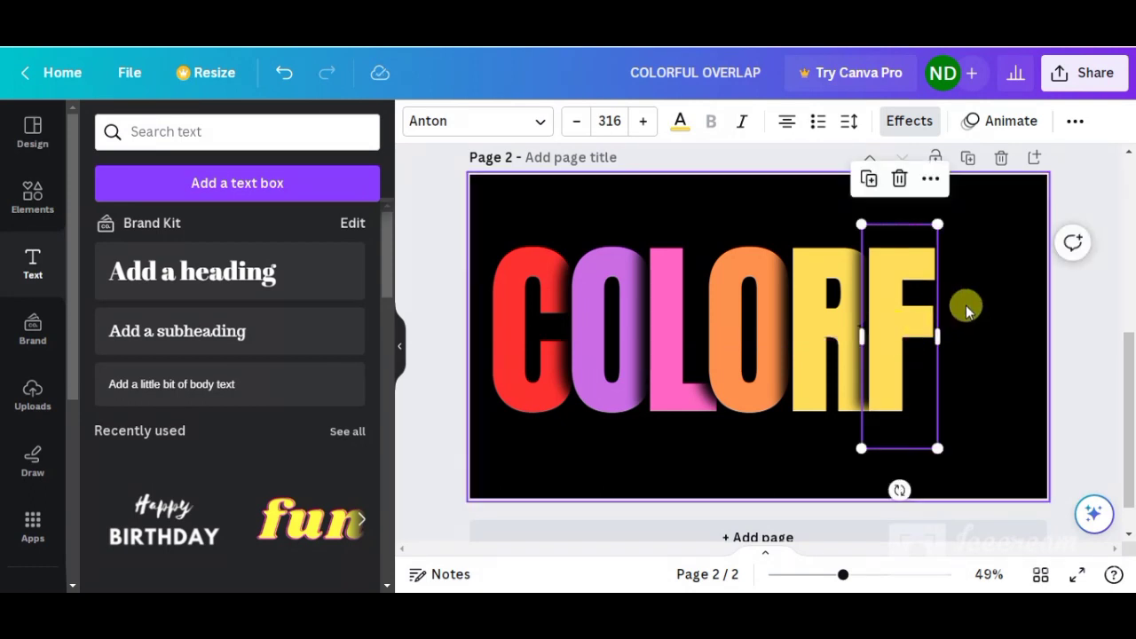
Step: Color the letter F blue (#5271ff) and nudge the R and F slightly left to tighten the overlap
click(680, 122)
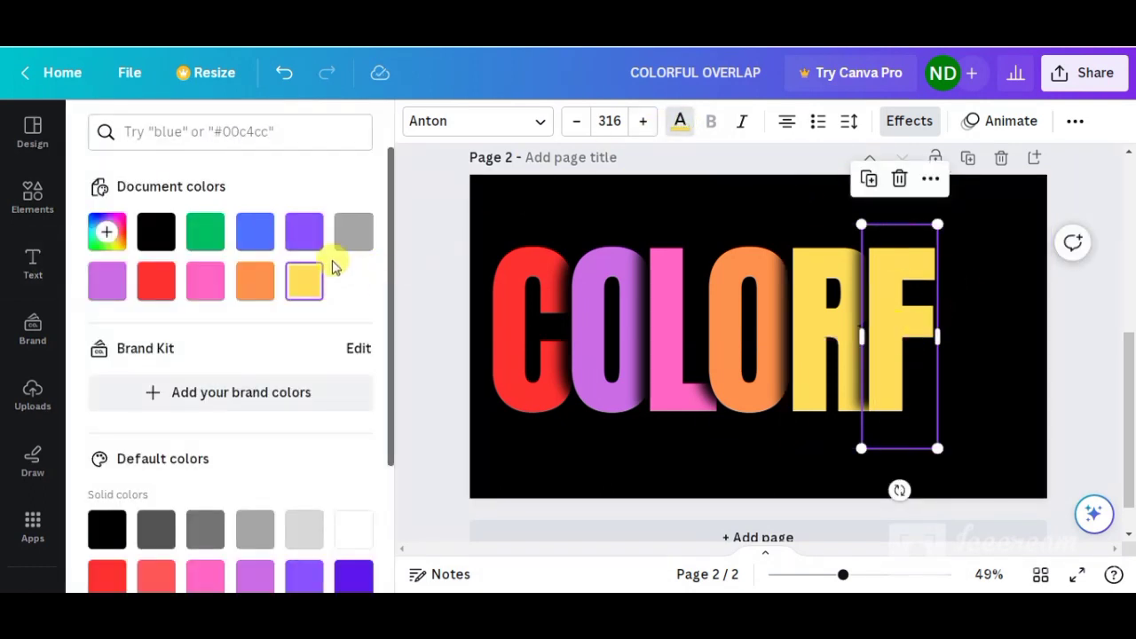
click(305, 232)
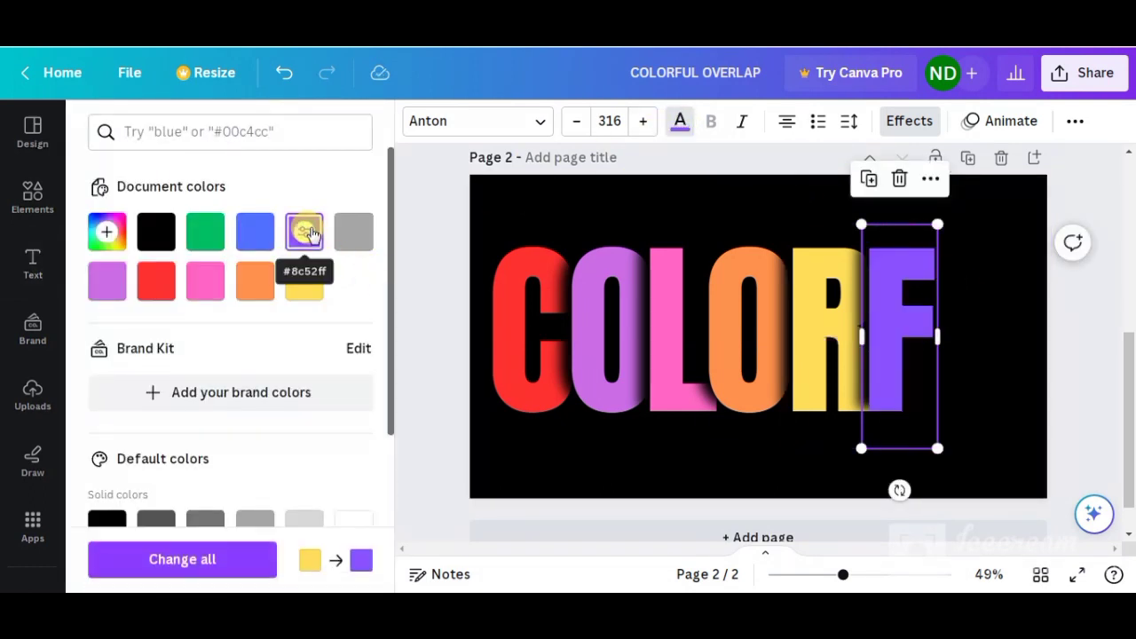
click(262, 234)
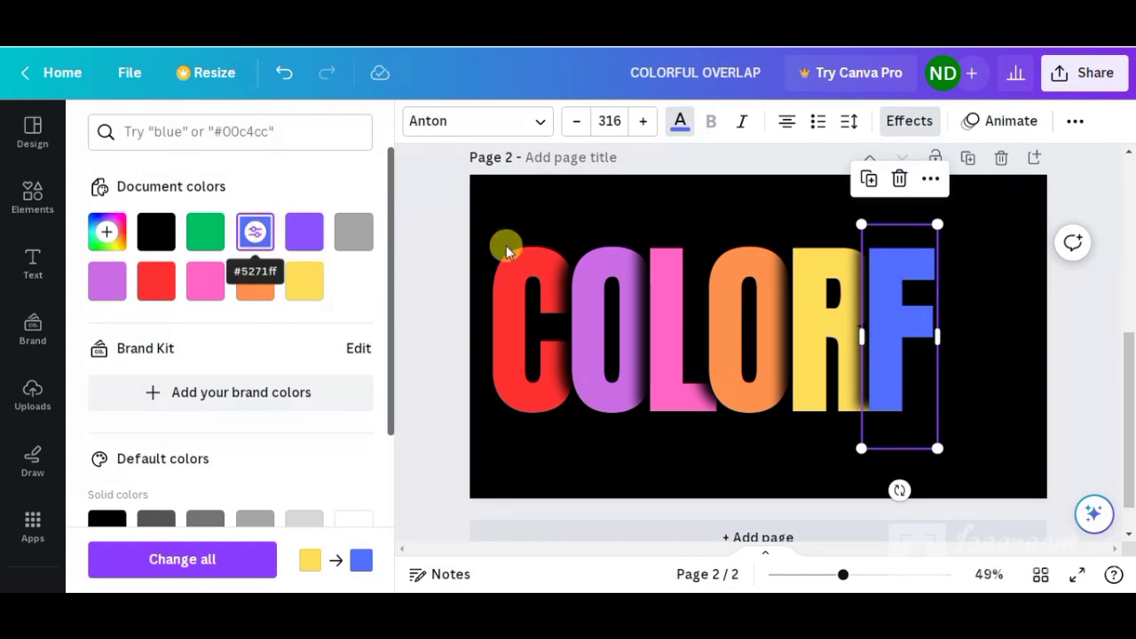
click(992, 393)
drag(882, 311, 872, 311)
Step: Duplicate the blue F, place the copy overlapping its right edge, and change the copy to "U"
click(860, 180)
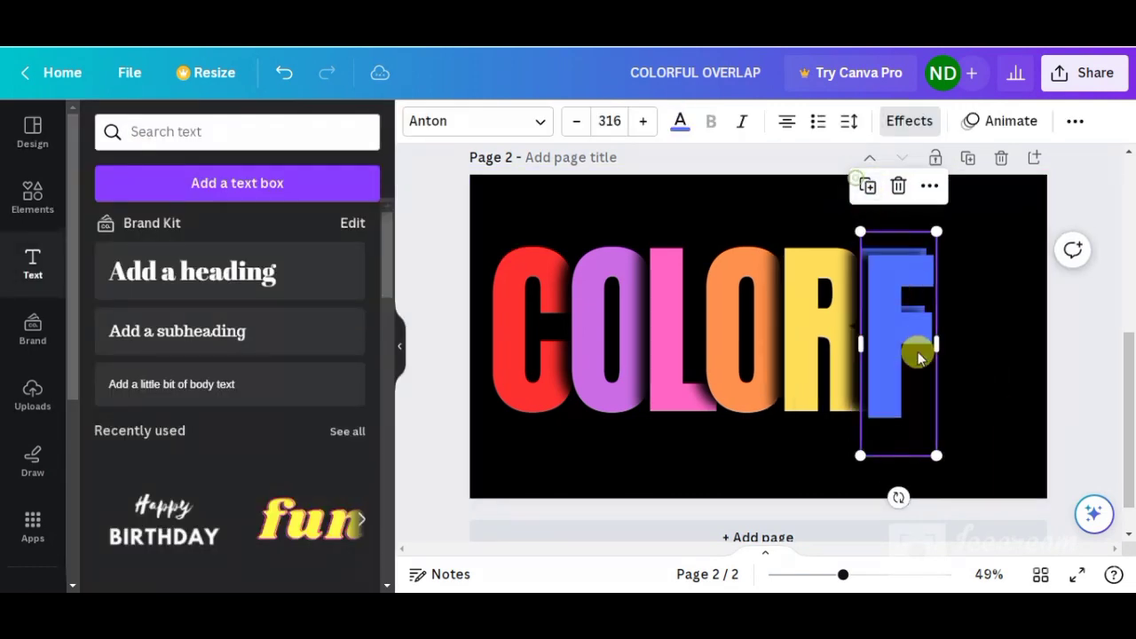
drag(900, 380, 957, 375)
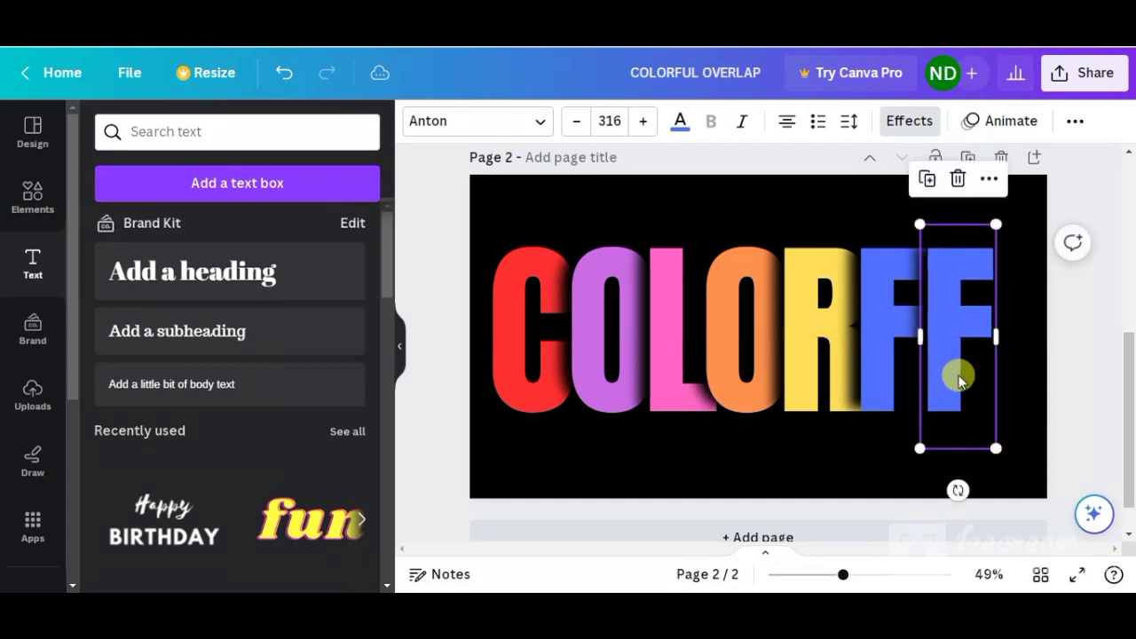
double_click(958, 371)
text(U)
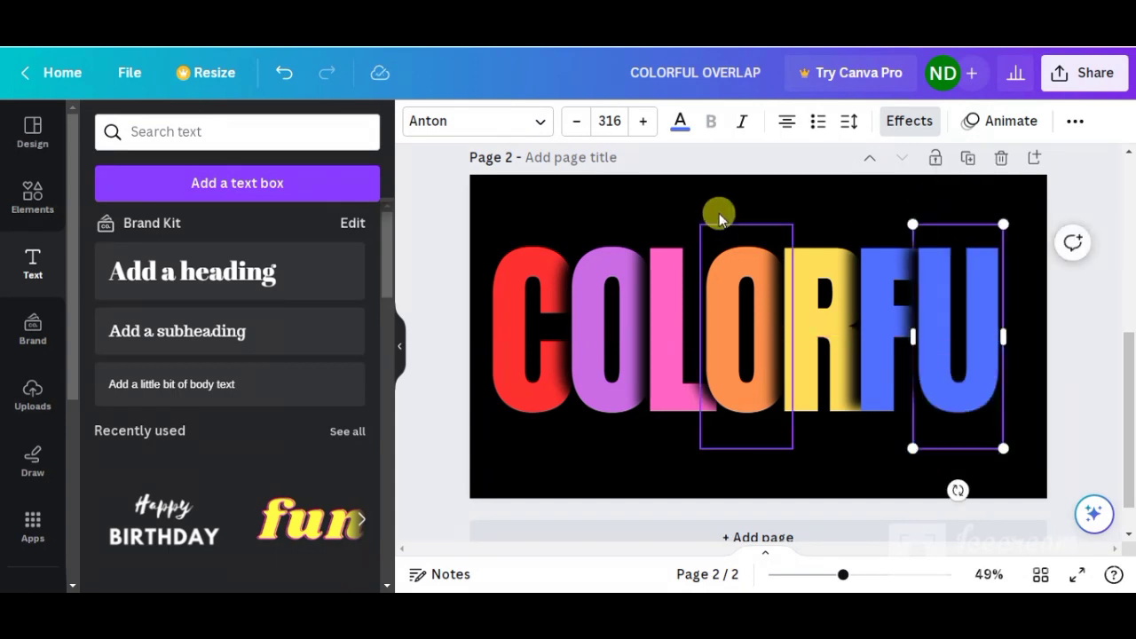
click(890, 205)
Step: Color the letter U green
click(968, 308)
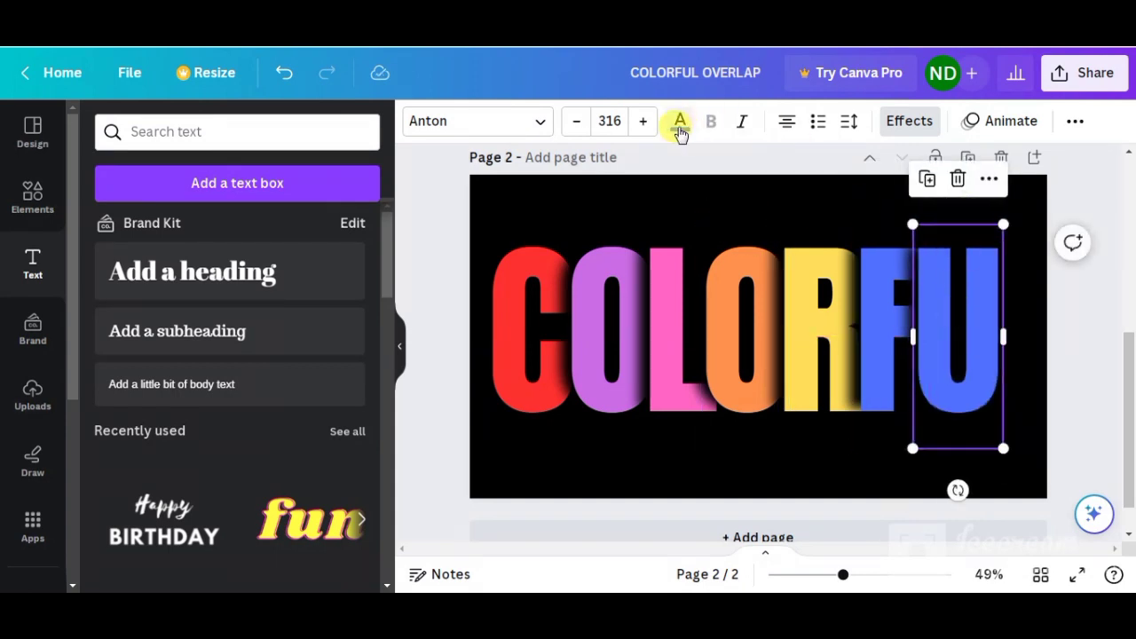
click(680, 132)
click(205, 232)
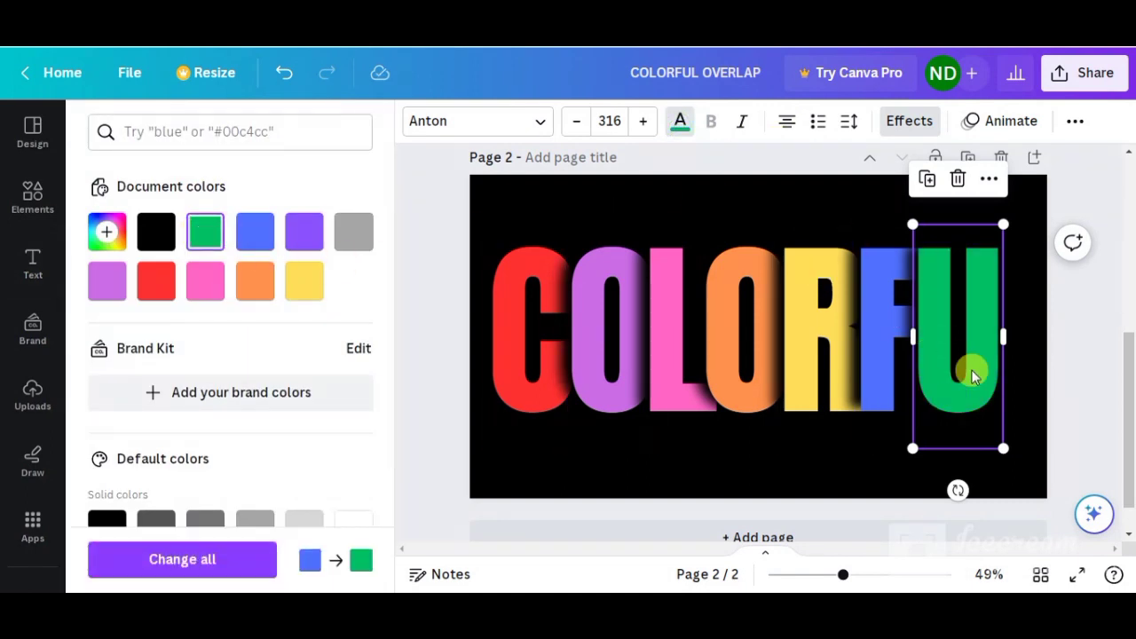
click(1017, 400)
Step: Duplicate the green U, place the copy directly to its right, and change the copy to "L"
click(974, 391)
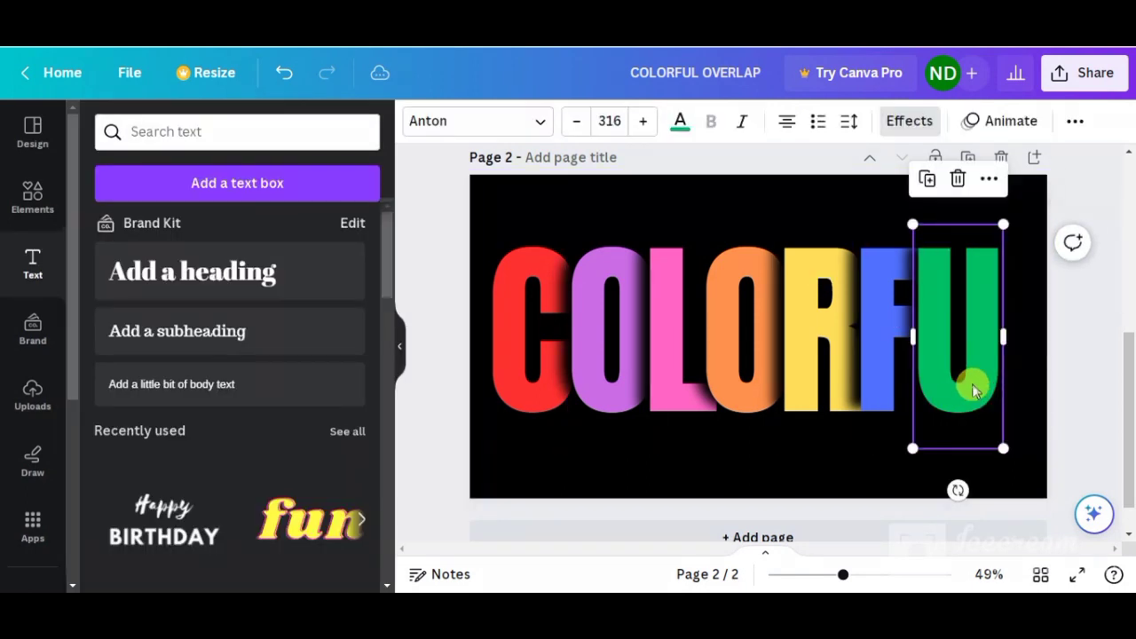
click(923, 180)
drag(971, 355, 1028, 359)
double_click(1025, 377)
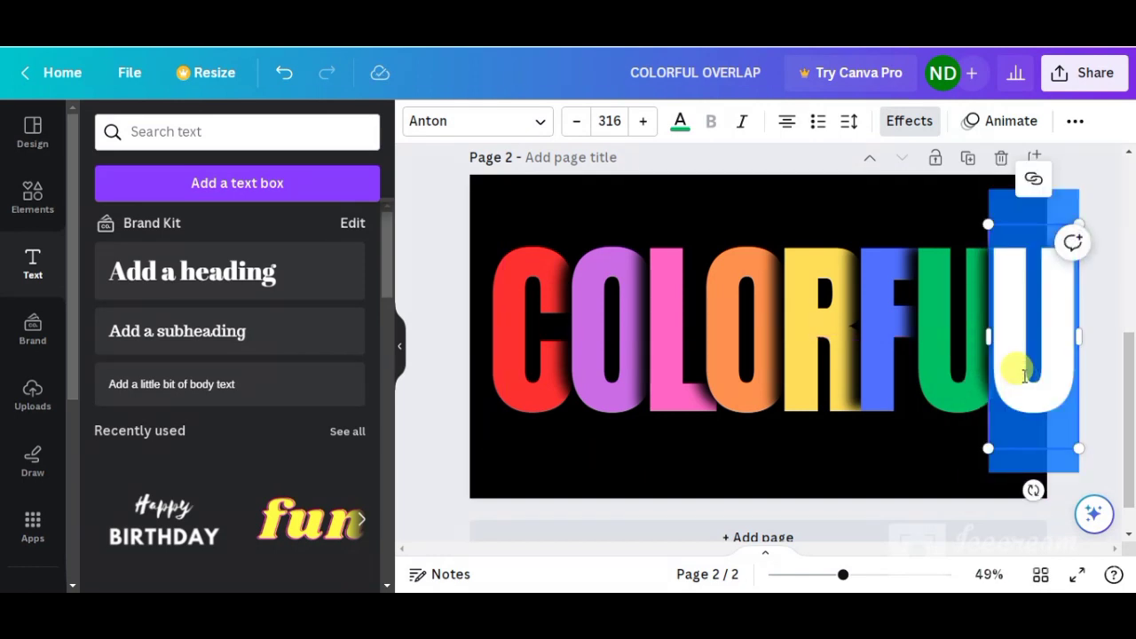
text(L)
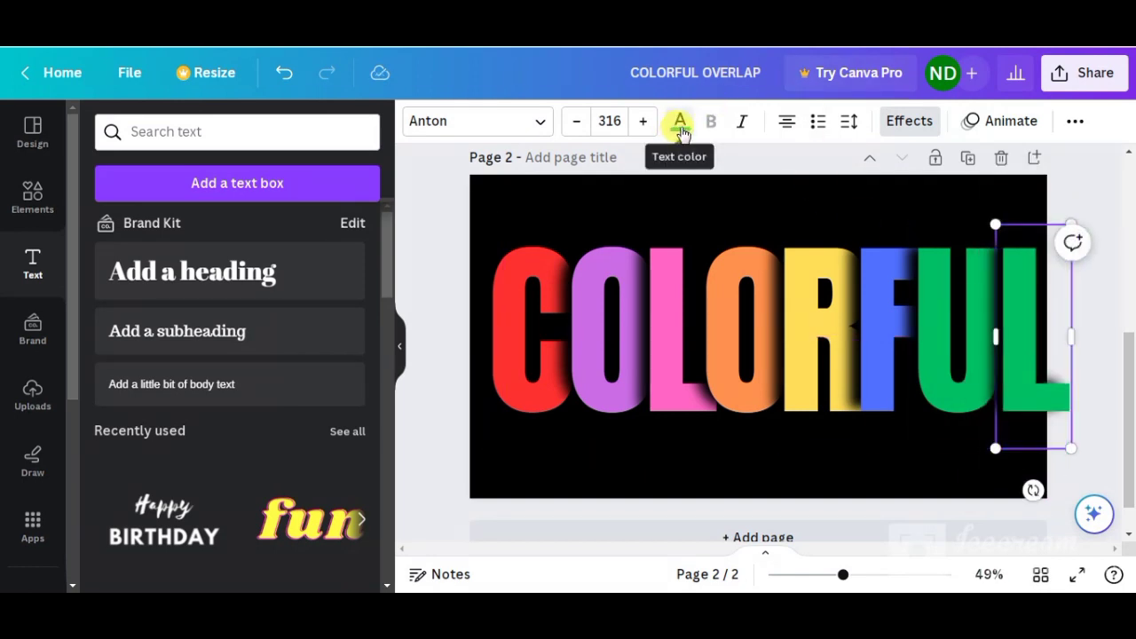
Step: Color the final L gray and align it with the other letters beside the U
click(680, 124)
click(352, 240)
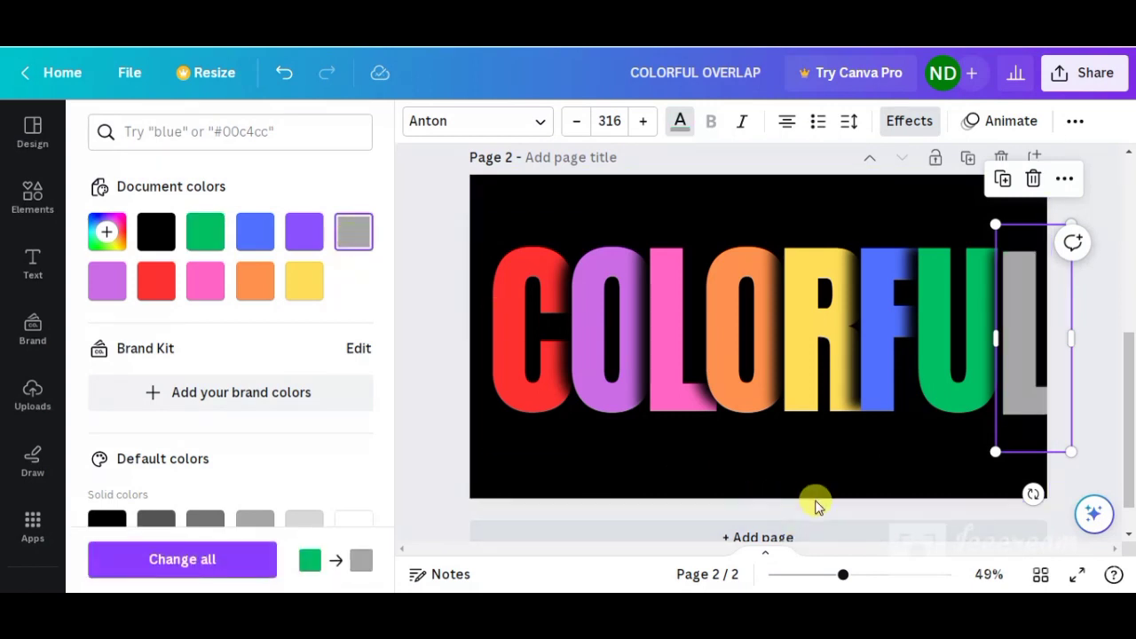
drag(1056, 413, 1028, 382)
click(888, 442)
click(977, 444)
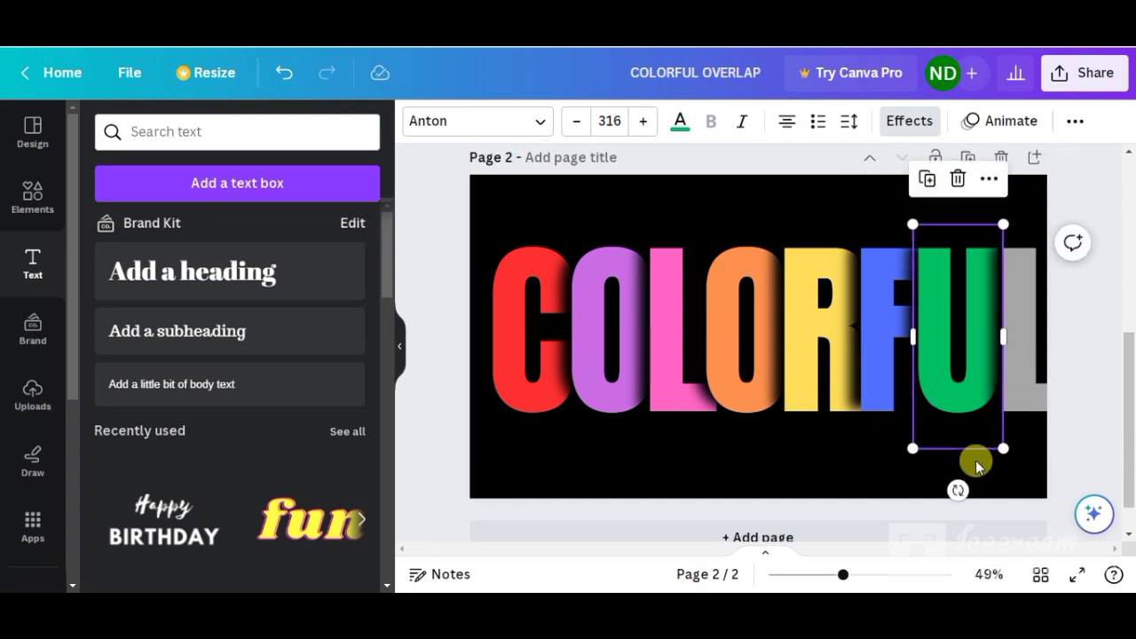
Step: Select all the letters of COLORFUL, move them slightly left, and scale them down together to fit within the page
drag(489, 263, 1071, 393)
drag(932, 386, 919, 381)
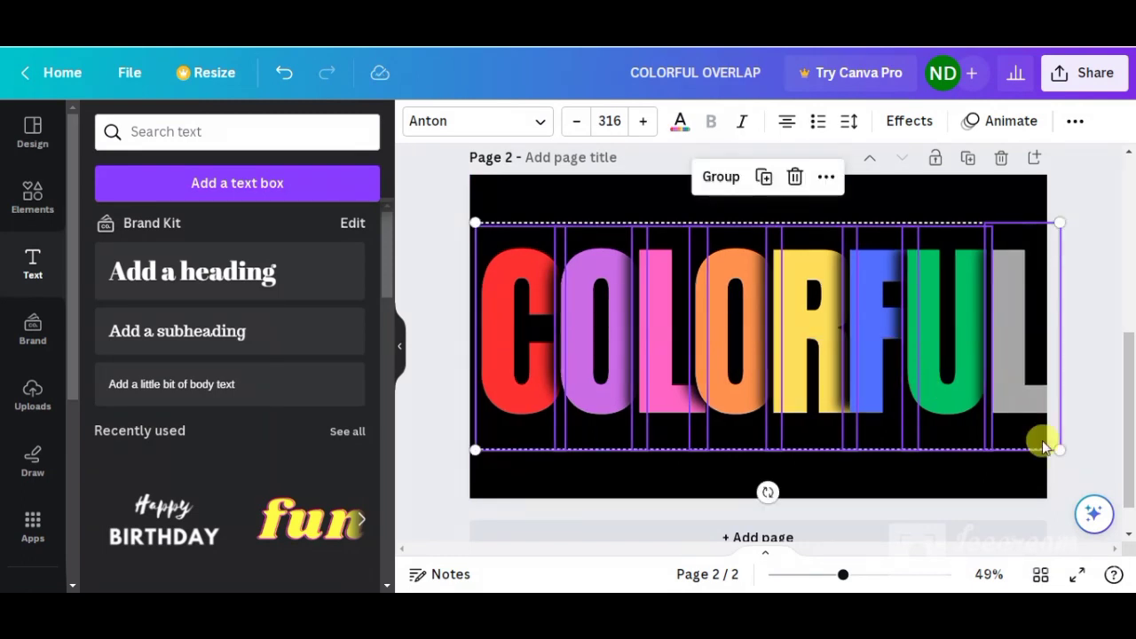
drag(1054, 449, 1033, 432)
click(893, 468)
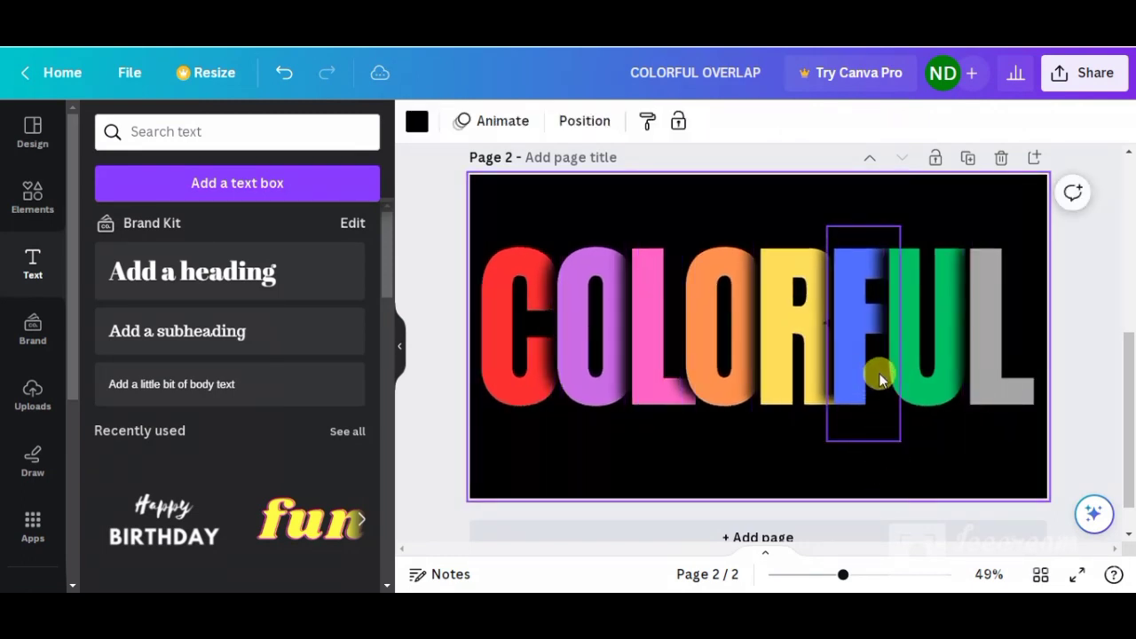
Step: Collapse the side panel and set the zoom to 50% to view the whole COLORFUL page
scroll(1133, 430, up, 1)
click(399, 346)
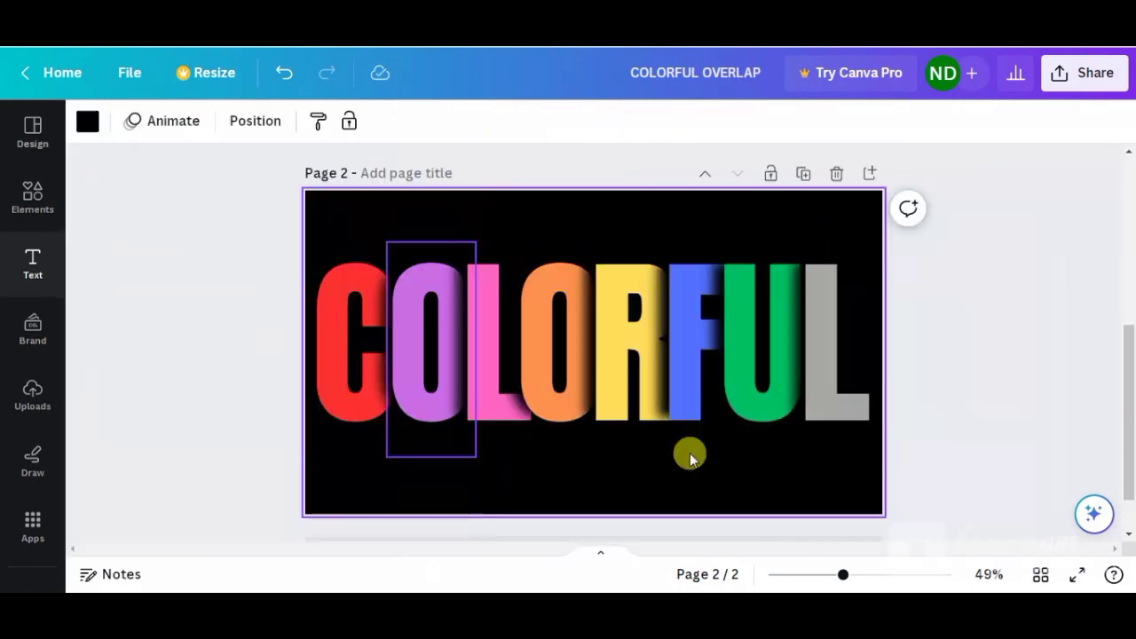
drag(837, 579, 844, 578)
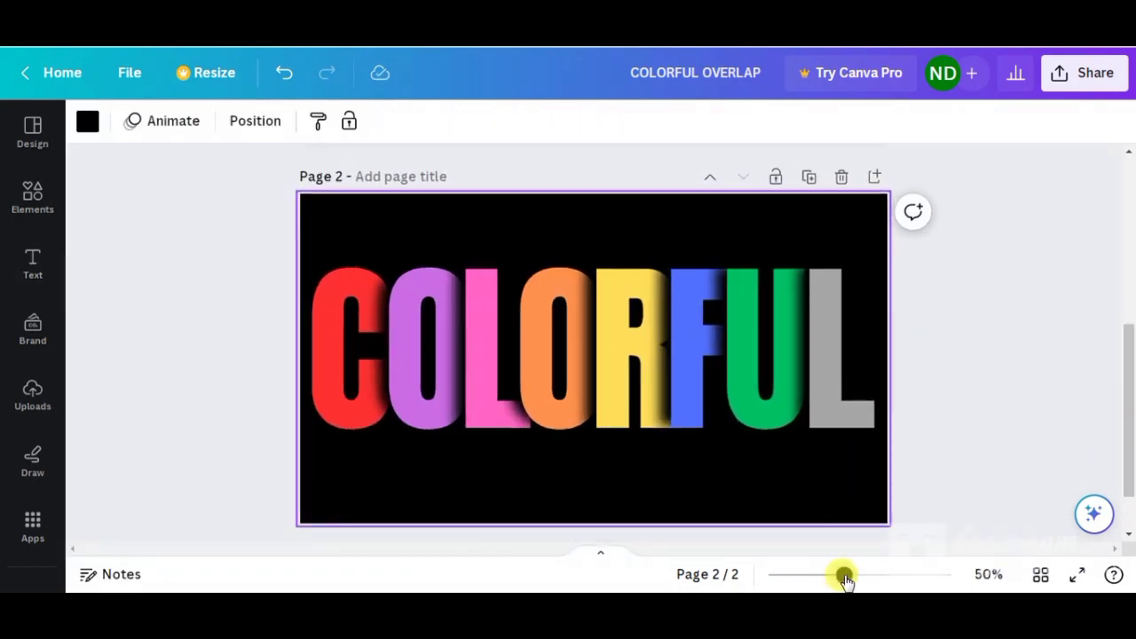
scroll(1132, 437, down, 1)
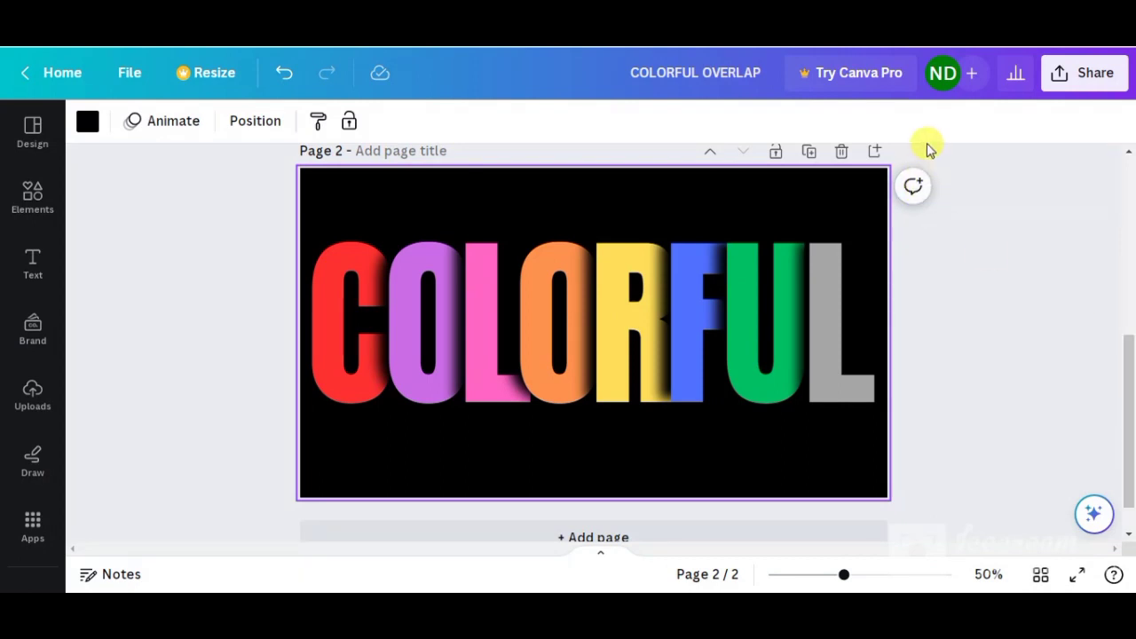
click(482, 611)
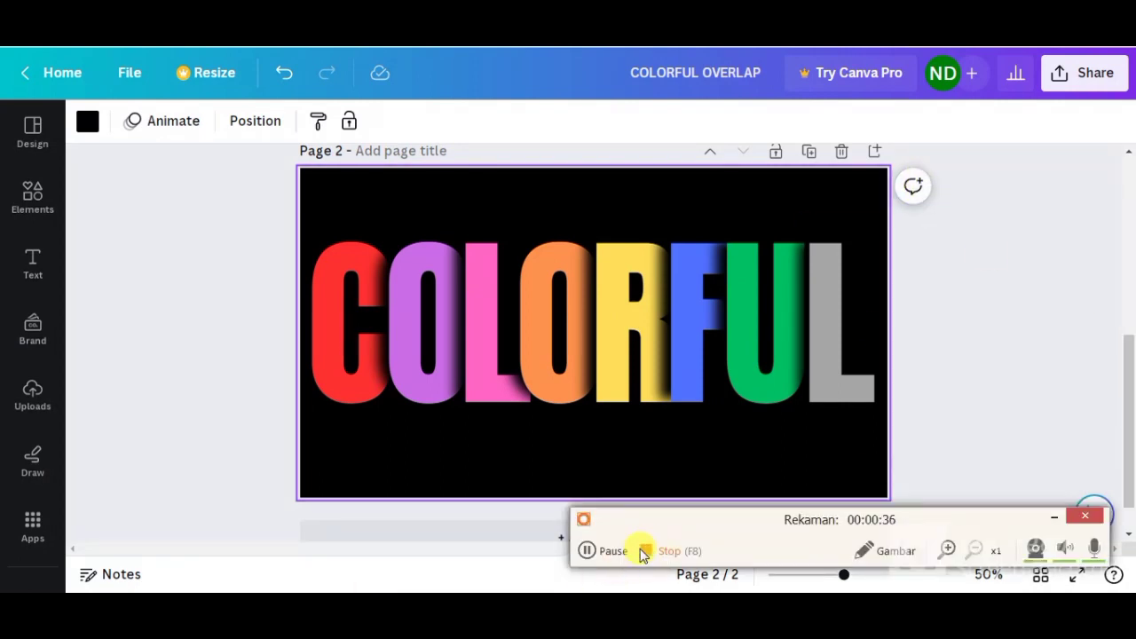